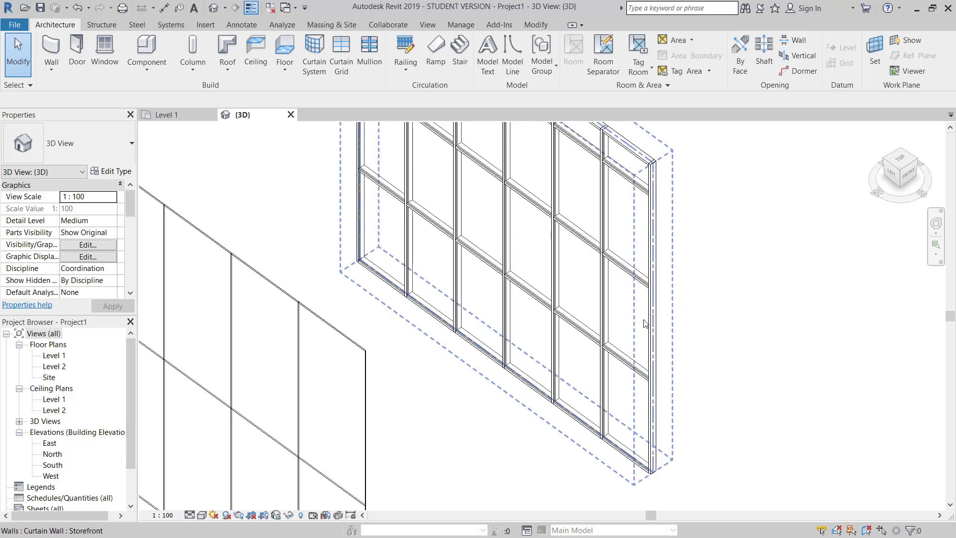
Step: Close the curtain-wall demo project and go back to the Recent Files start page
scroll(448, 299, "up", 3)
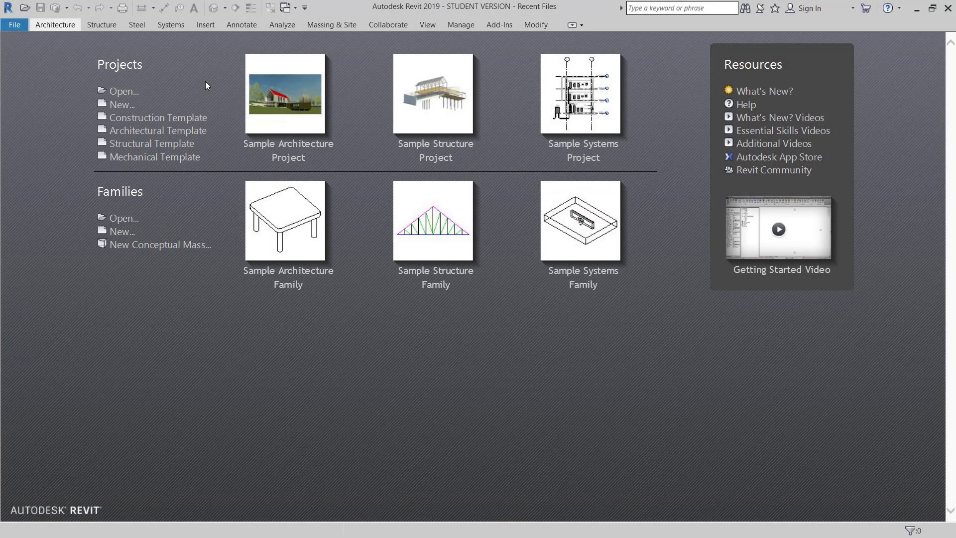
Step: Create a new project from the Architectural Template under Projects
left_click(147, 132)
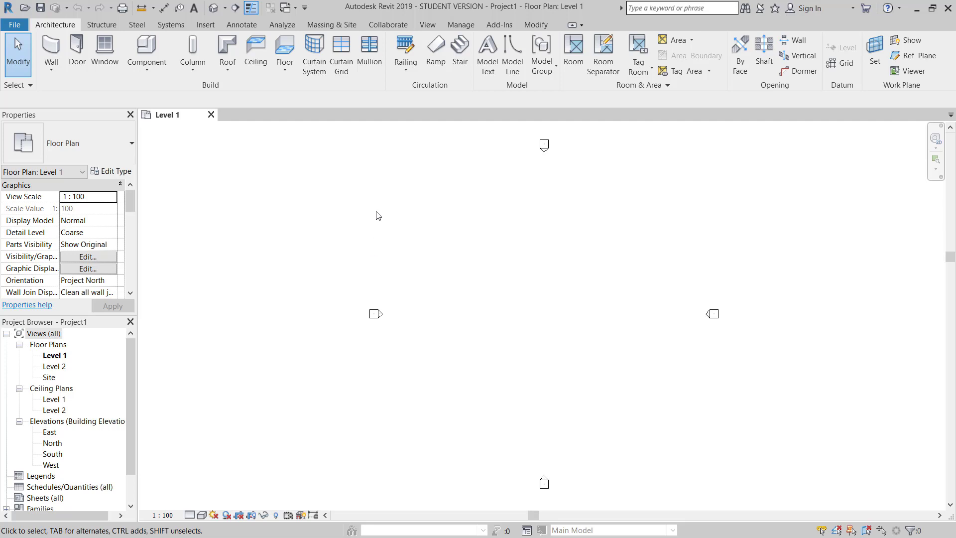
Step: Zoom the Level 1 plan to fit and start a wall using the basic Curtain Wall type
scroll(376, 203, "down", 2)
key("z")
key("f")
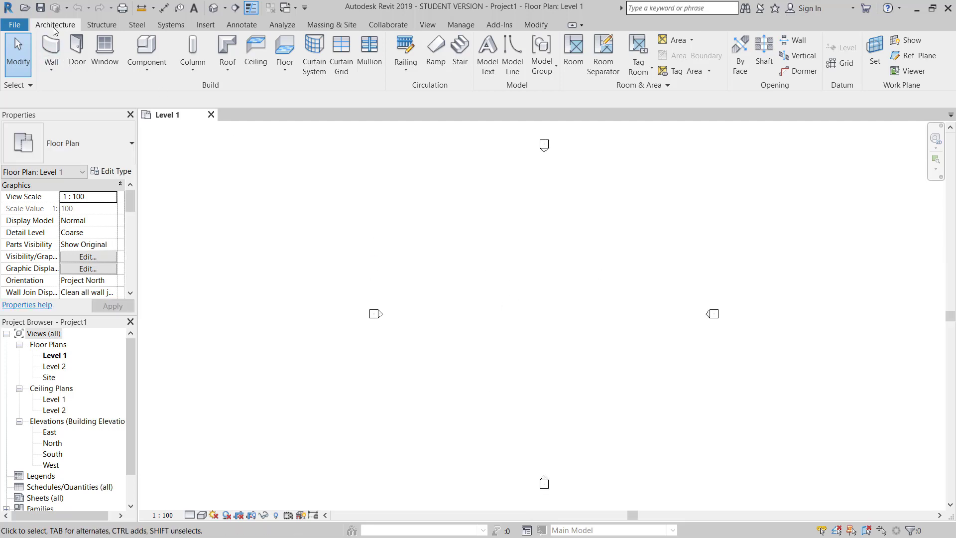
left_click(53, 67)
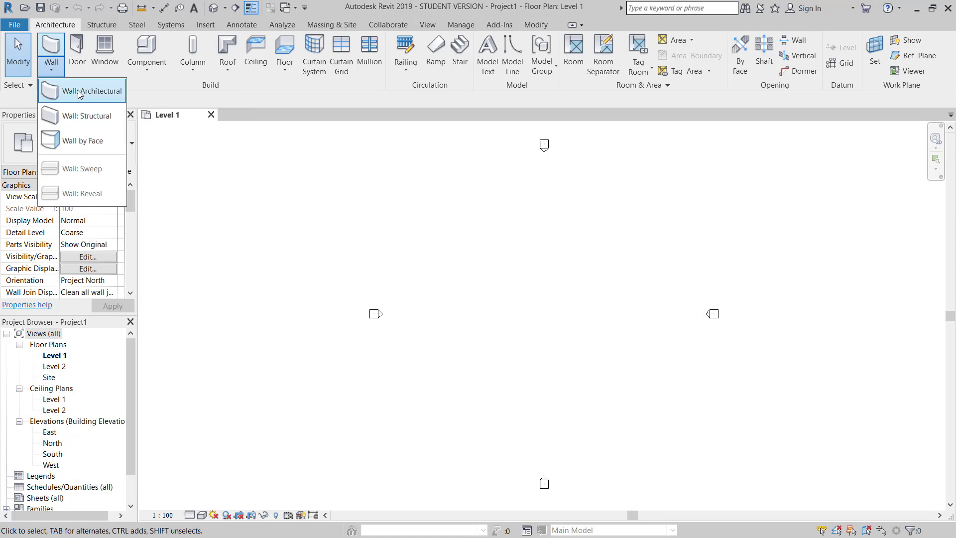
key("Escape")
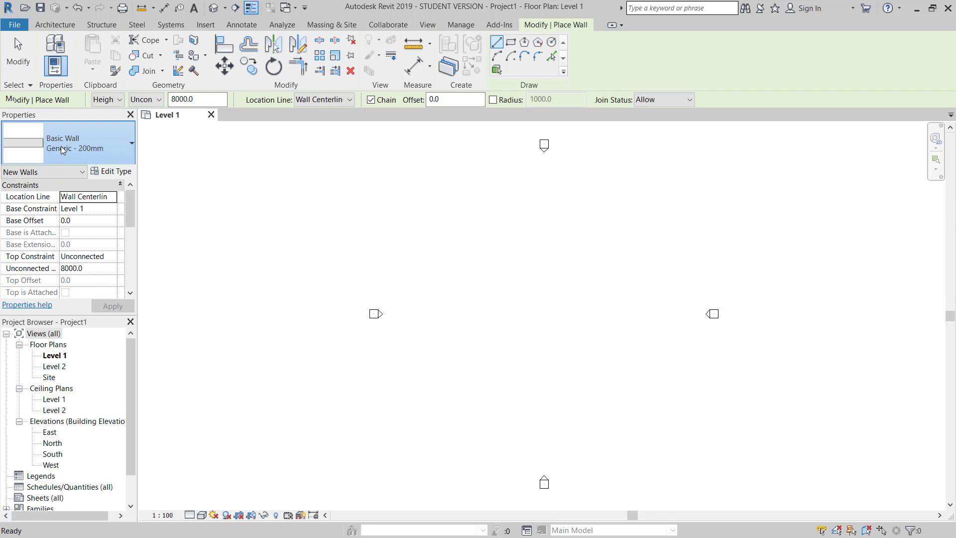
left_click(63, 150)
scroll(70, 382, "down", 3)
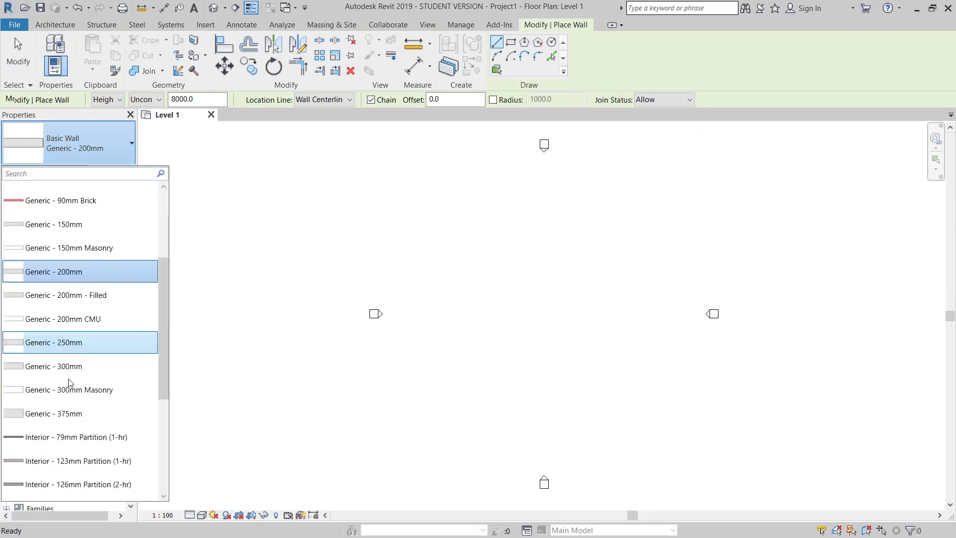
scroll(69, 382, "down", 3)
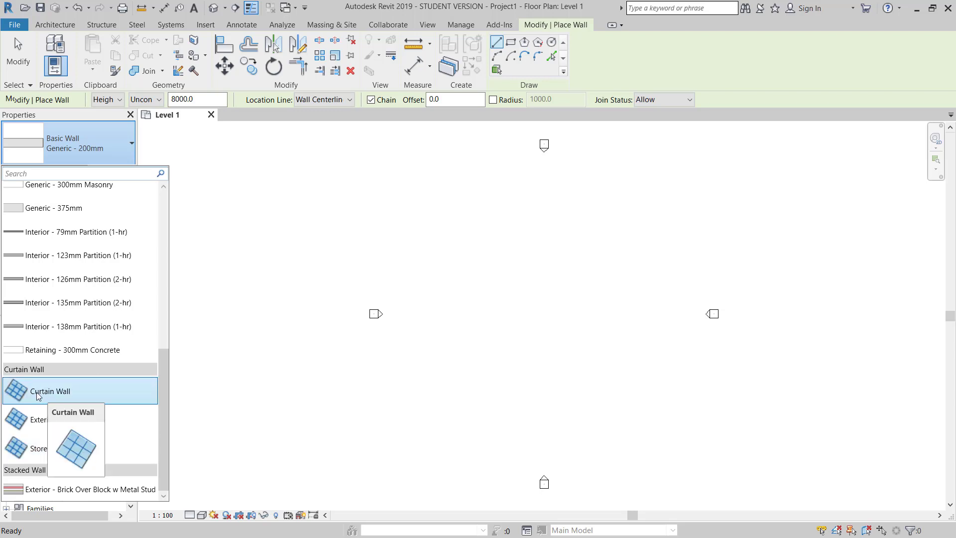
left_click(52, 392)
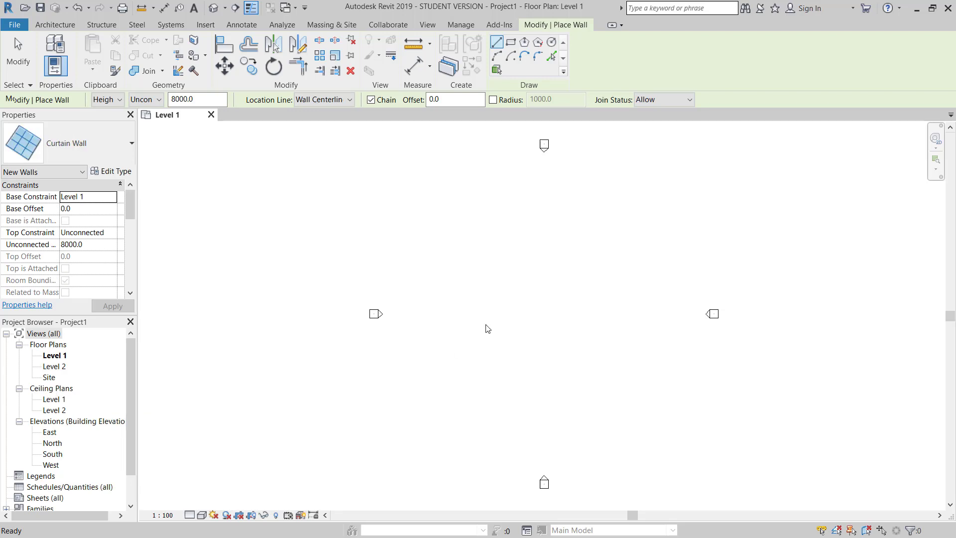
Step: Draw a vertical 8000 mm curtain wall on Level 1 and pan it into view
left_click(462, 399)
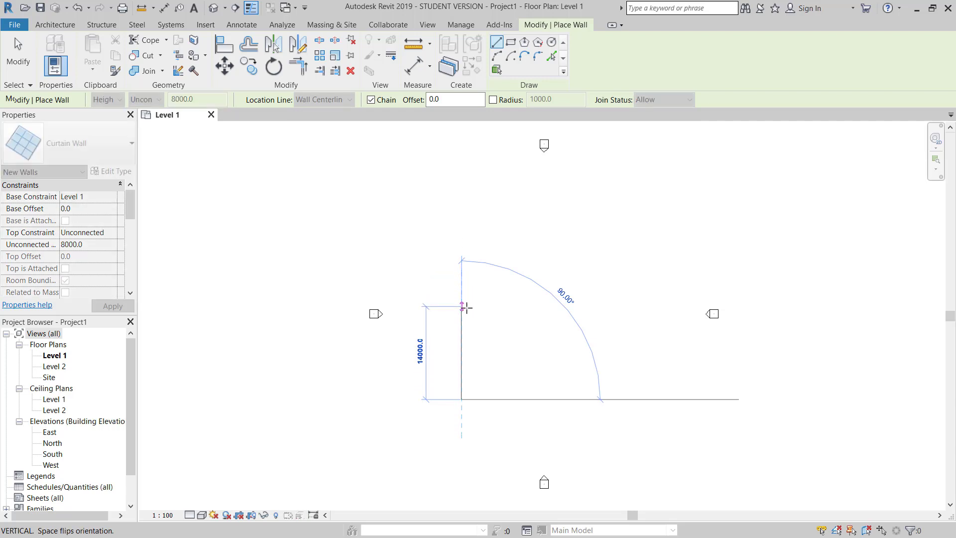
left_click(467, 349)
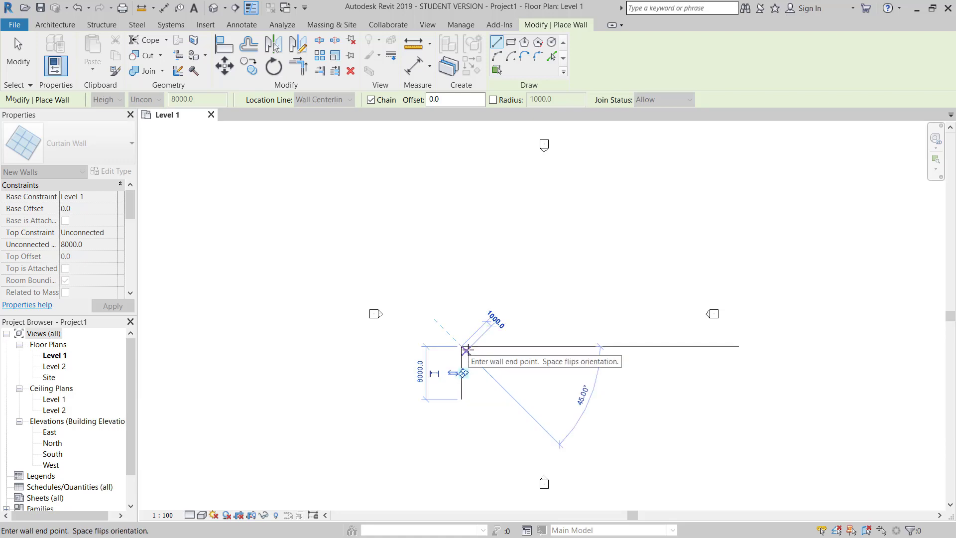
key("Escape")
key("Escape")
scroll(466, 389, "up", 5)
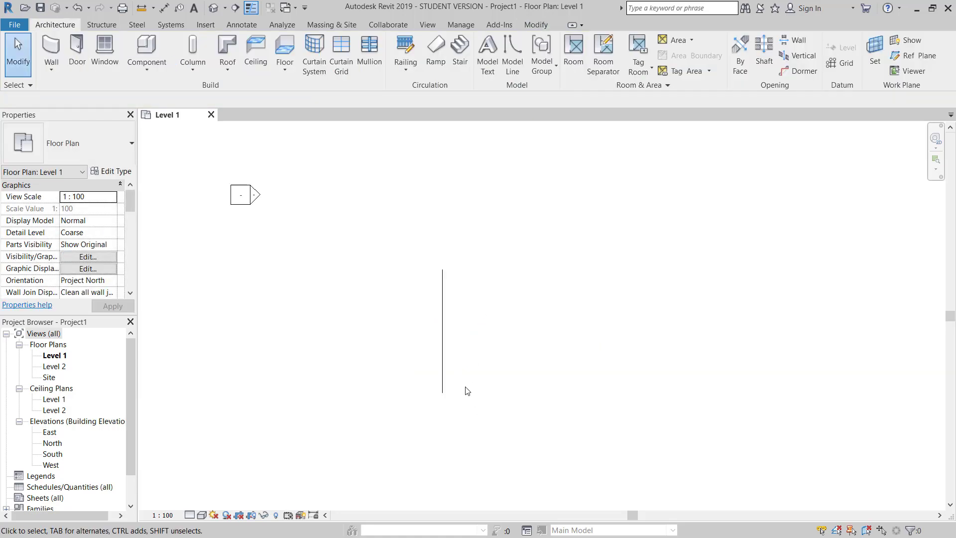
middle_click_drag(467, 381, 341, 371)
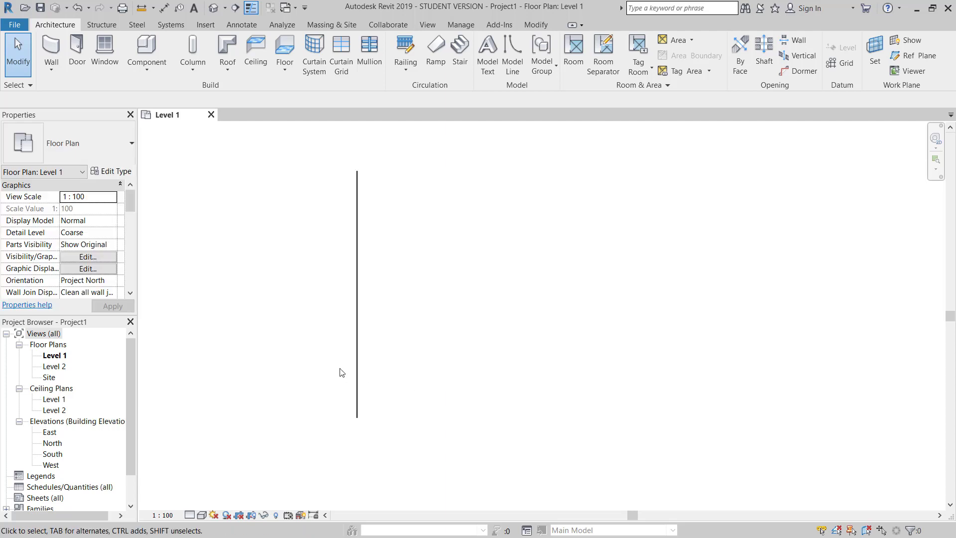
scroll(343, 371, "down", 2)
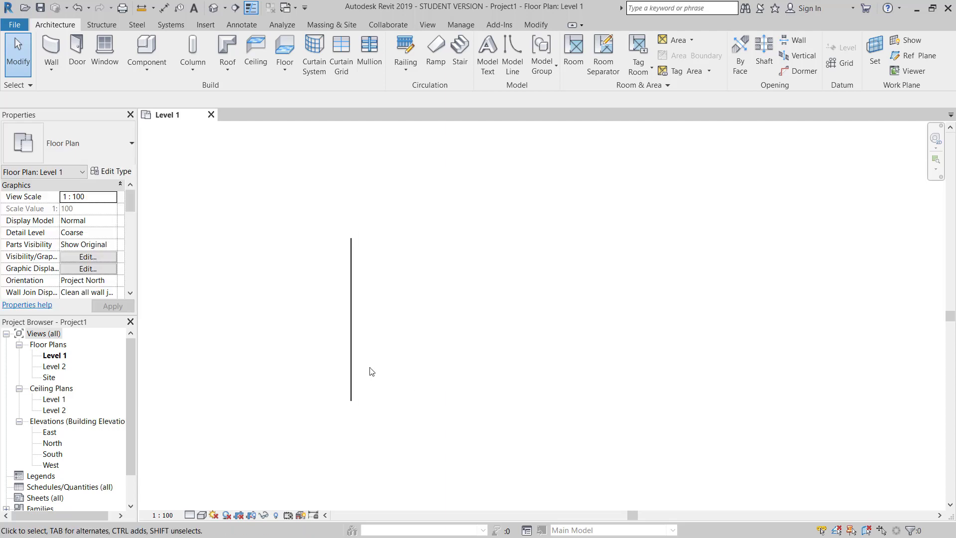
Step: Draw a vertical 8000 mm Curtain Wall: Exterior Glazing 7100 mm right of the first wall
left_click(54, 42)
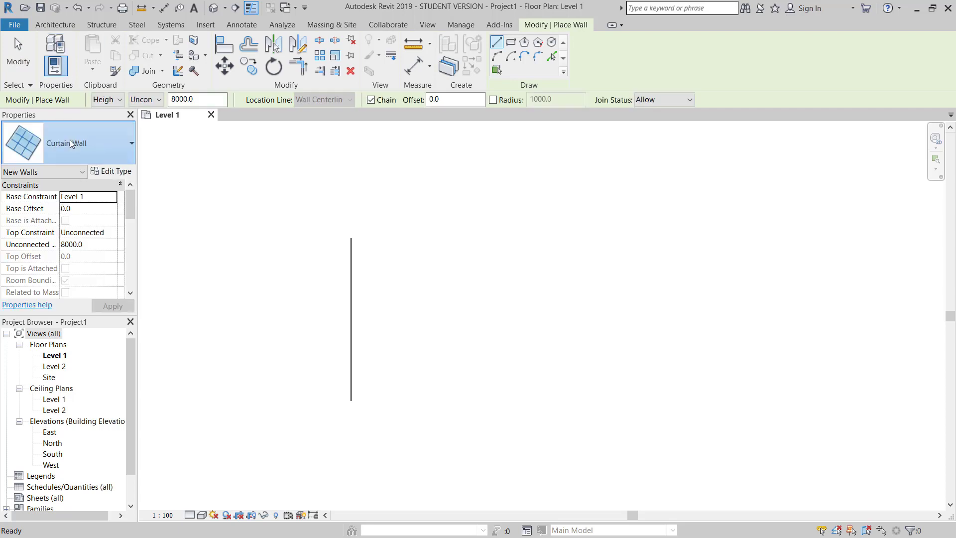
left_click(69, 144)
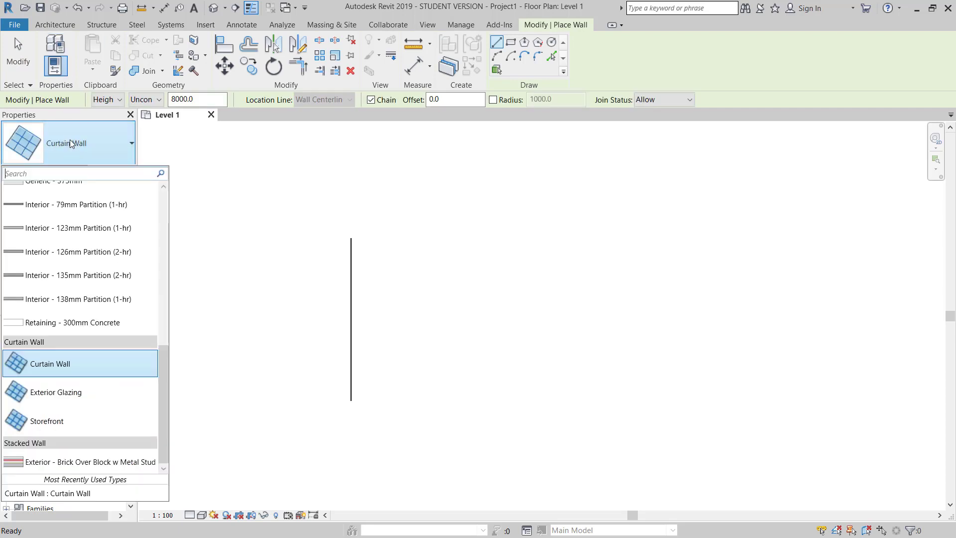
left_click(55, 394)
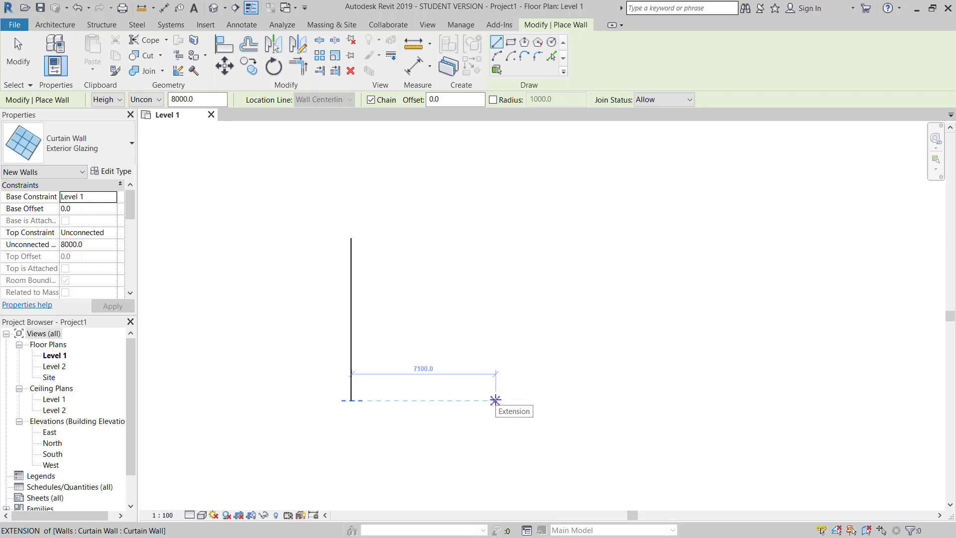
left_click(495, 400)
left_click(491, 238)
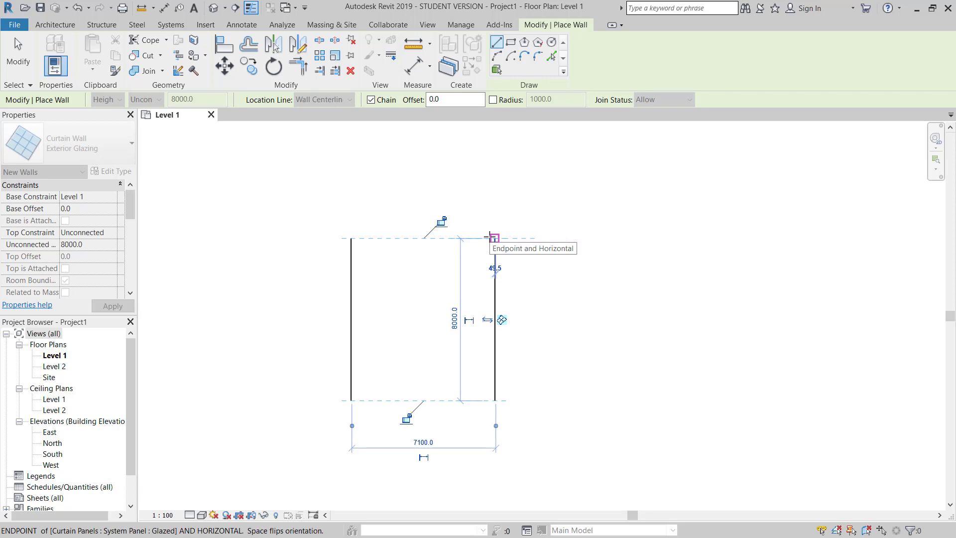
key("Escape")
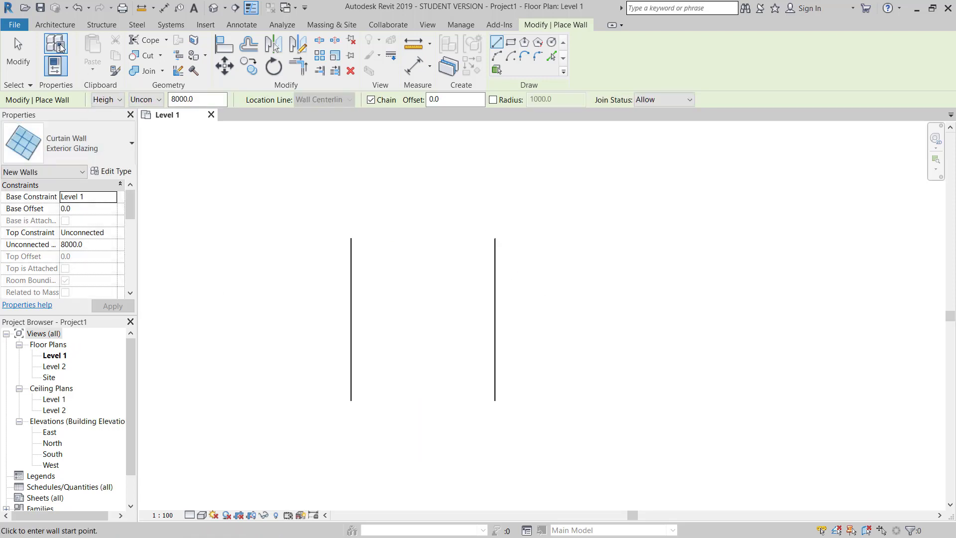
Step: Draw a vertical 8000 mm Curtain Wall: Storefront 7400 mm right of the Exterior Glazing wall
left_click(61, 27)
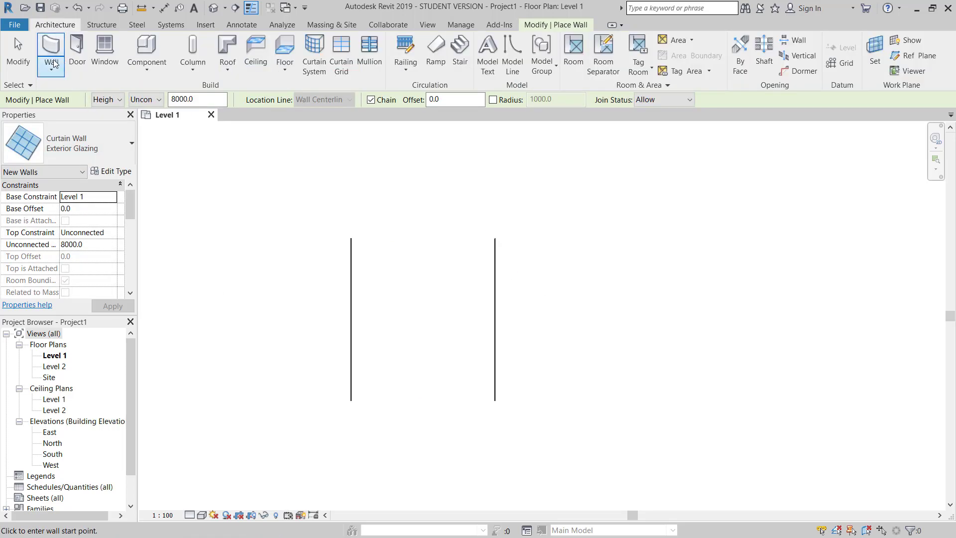
left_click(51, 48)
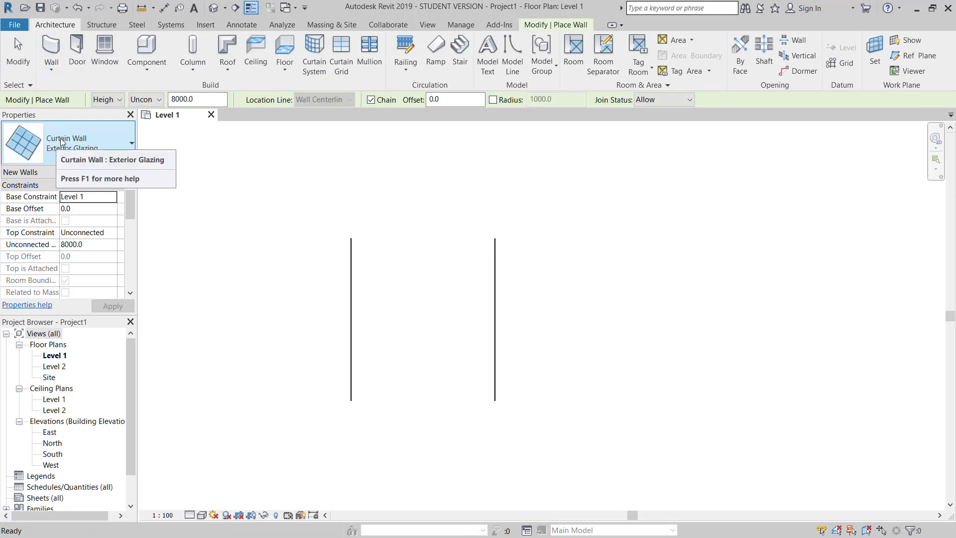
left_click(55, 135)
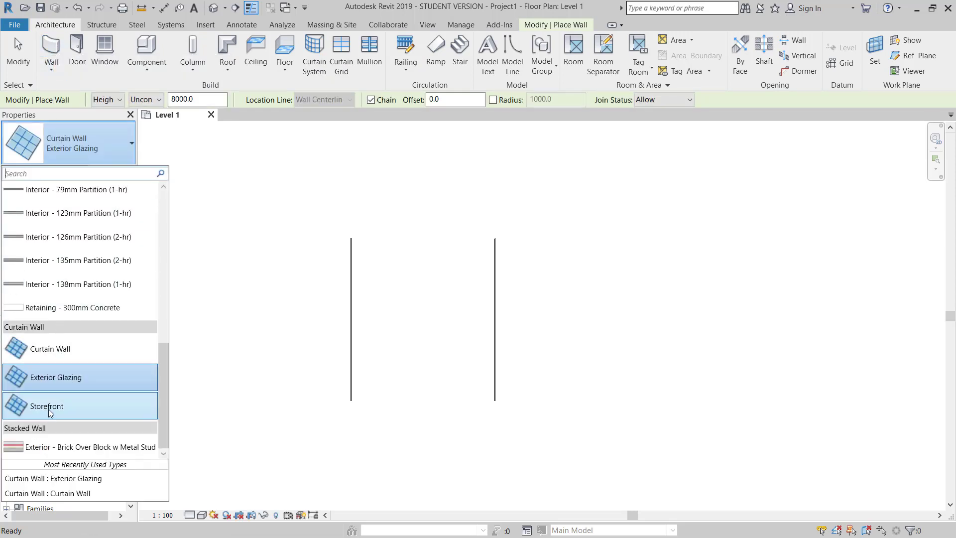
left_click(26, 406)
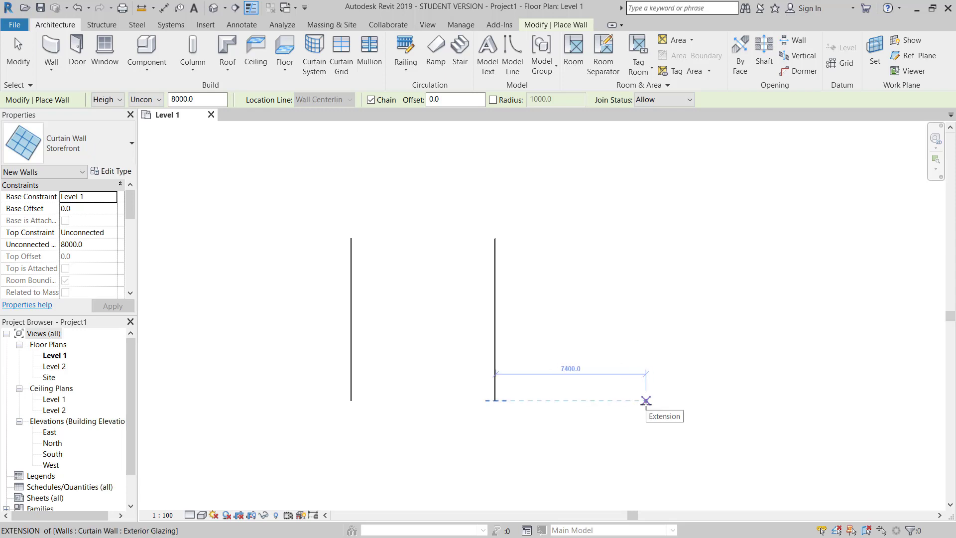
left_click(646, 400)
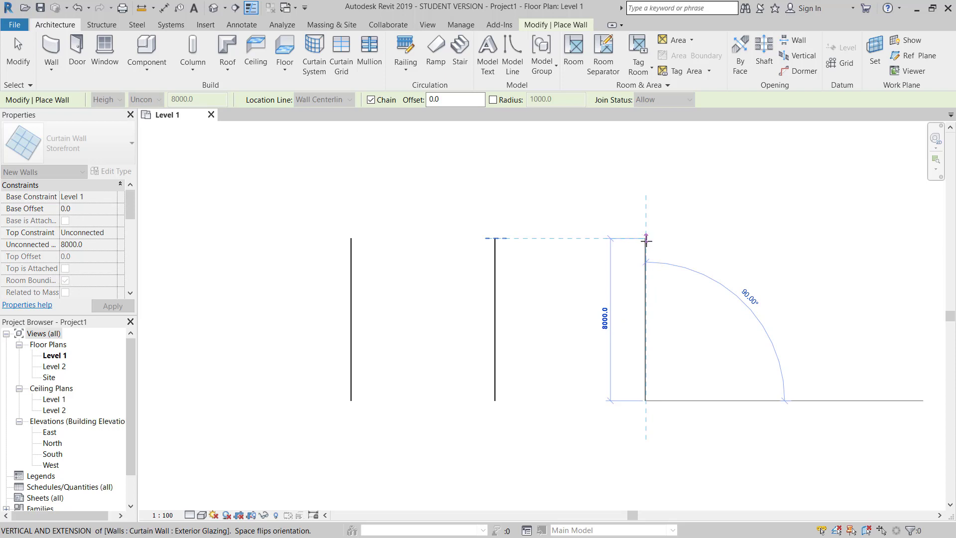
left_click(646, 237)
key("Escape")
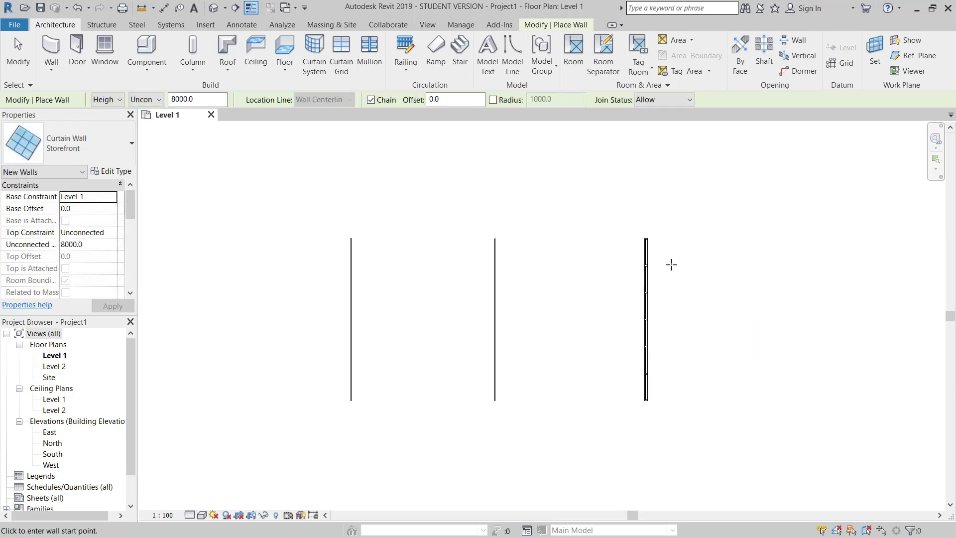
scroll(662, 264, "up", 3)
scroll(680, 242, "down", 3)
key("Escape")
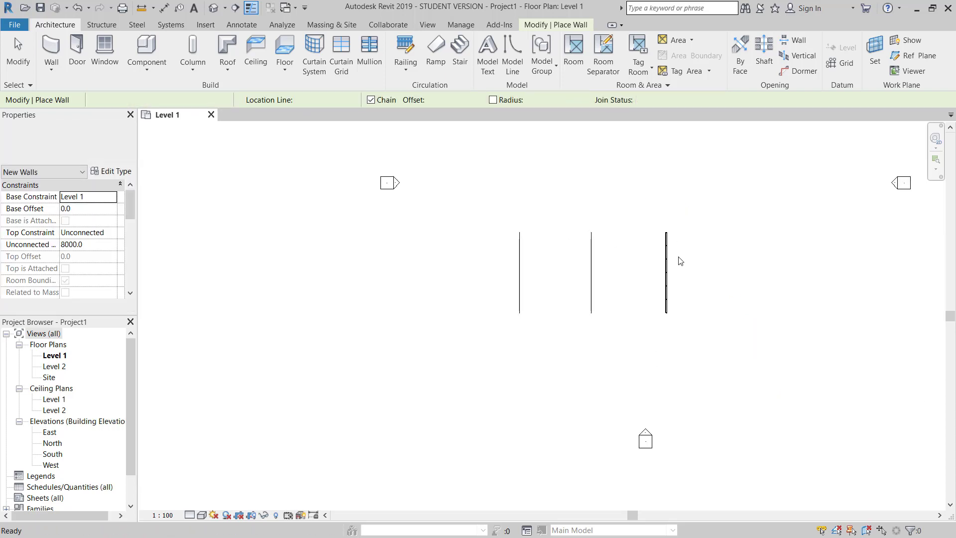
middle_click_drag(632, 269, 560, 273)
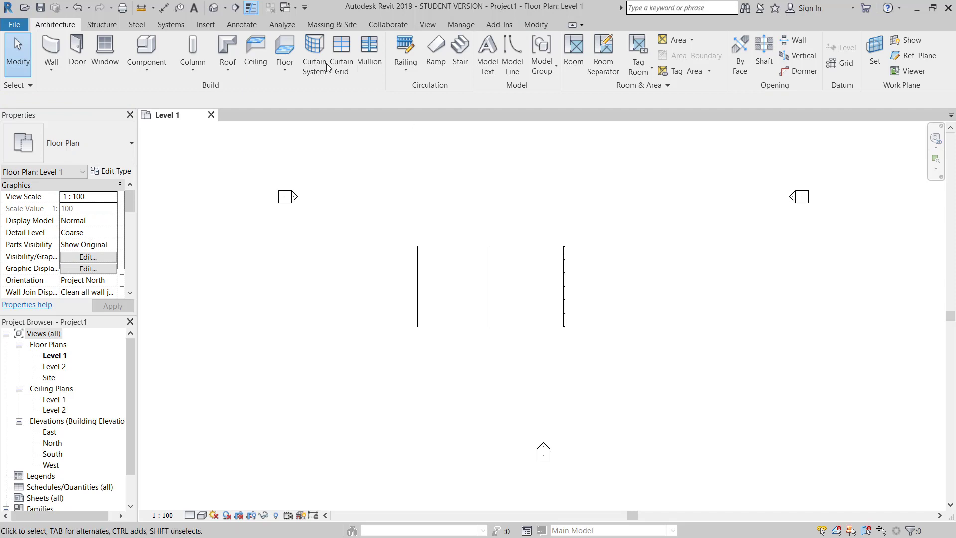
left_click(213, 9)
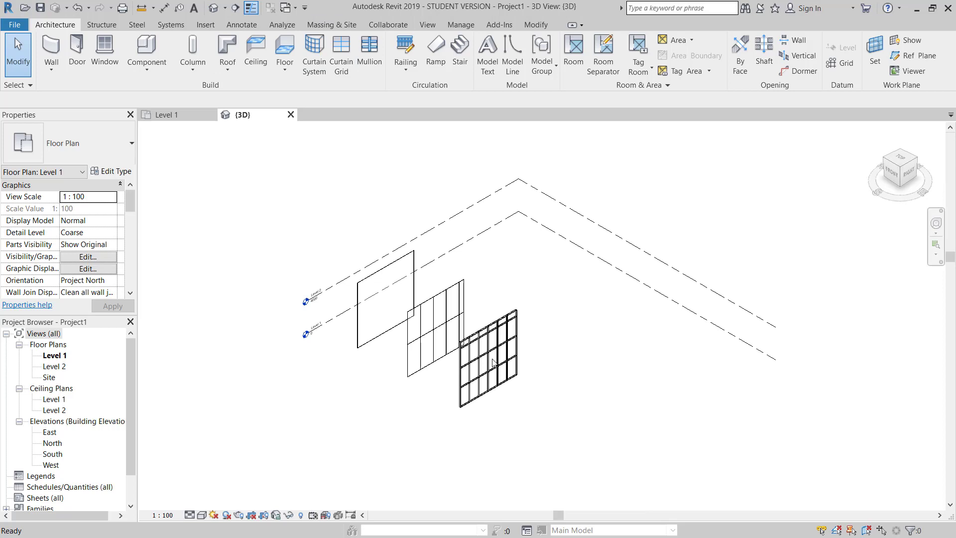
scroll(418, 306, "up", 2)
scroll(417, 306, "down", 3)
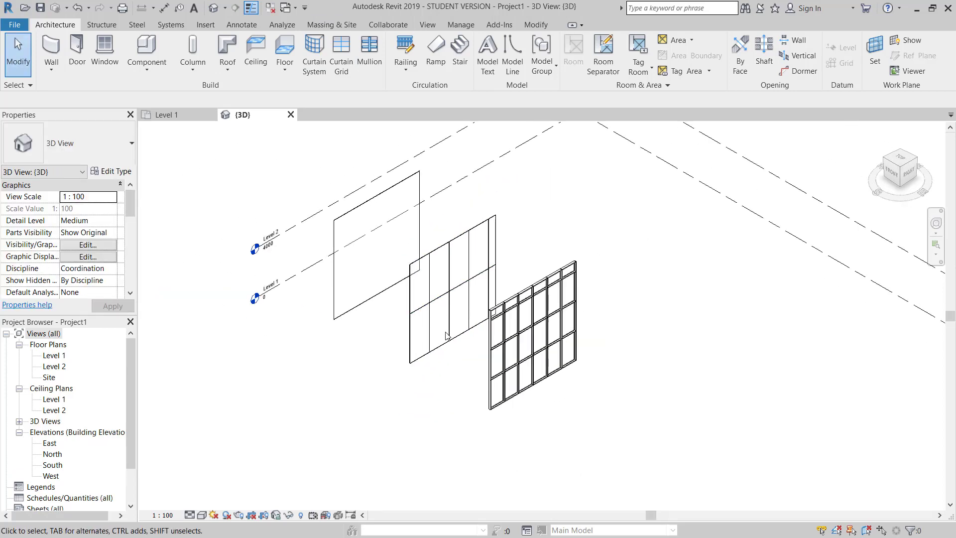
middle_click_drag(432, 380, 402, 337, "shift")
scroll(432, 349, "up", 2)
scroll(419, 345, "down", 2)
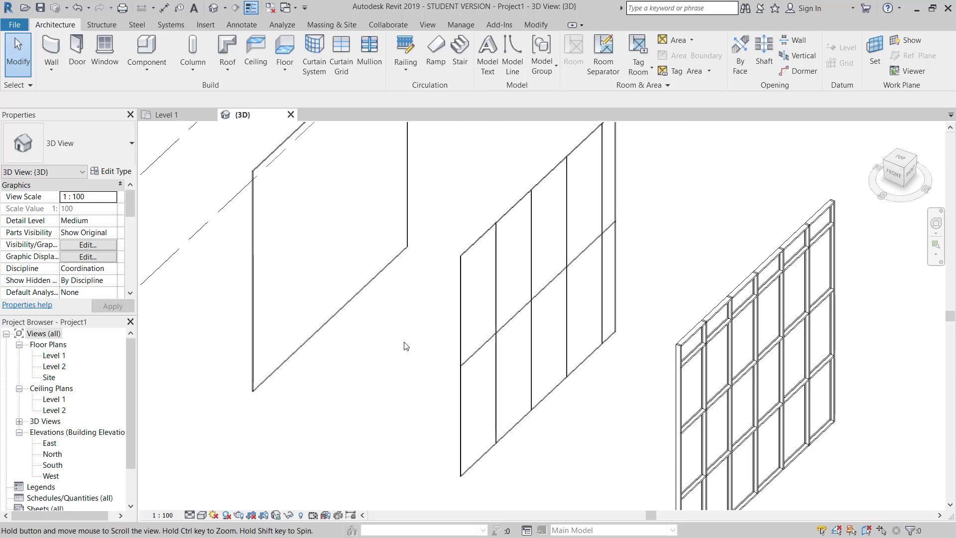
left_click(361, 288)
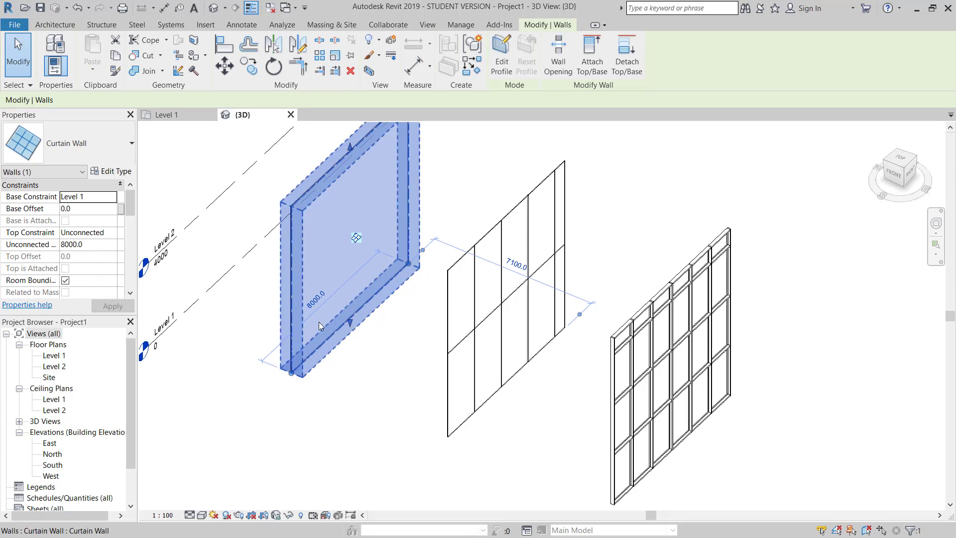
scroll(333, 314, "down", 2)
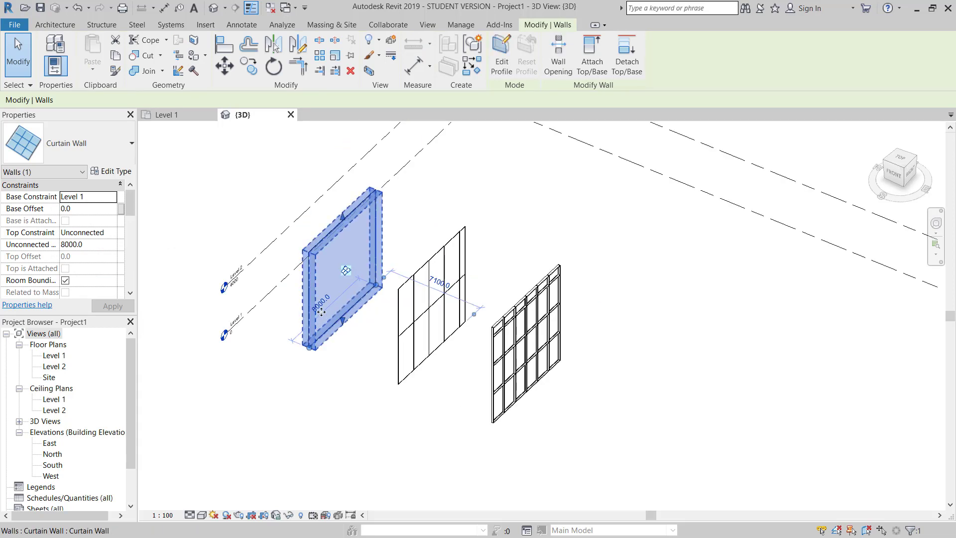
scroll(341, 289, "up", 3)
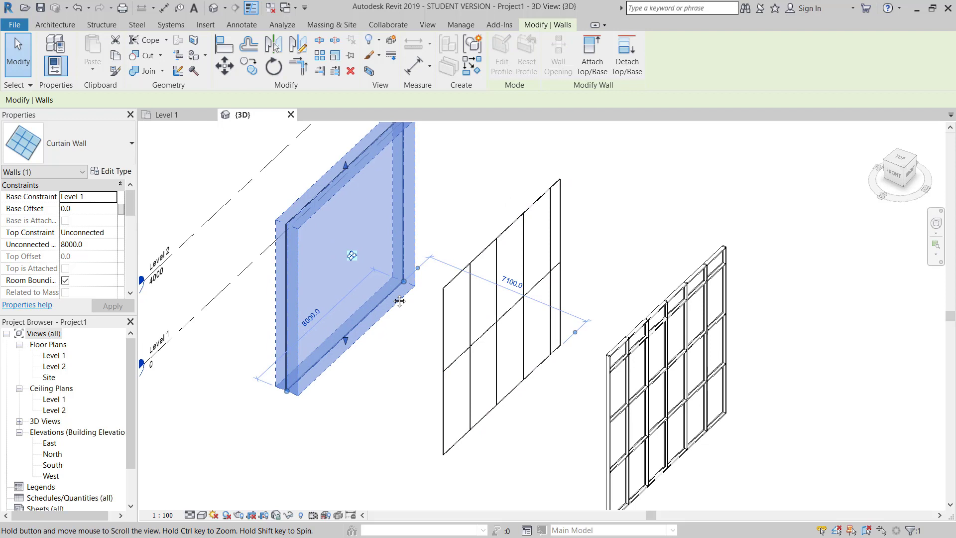
middle_click_drag(400, 300, 320, 264)
key("Escape")
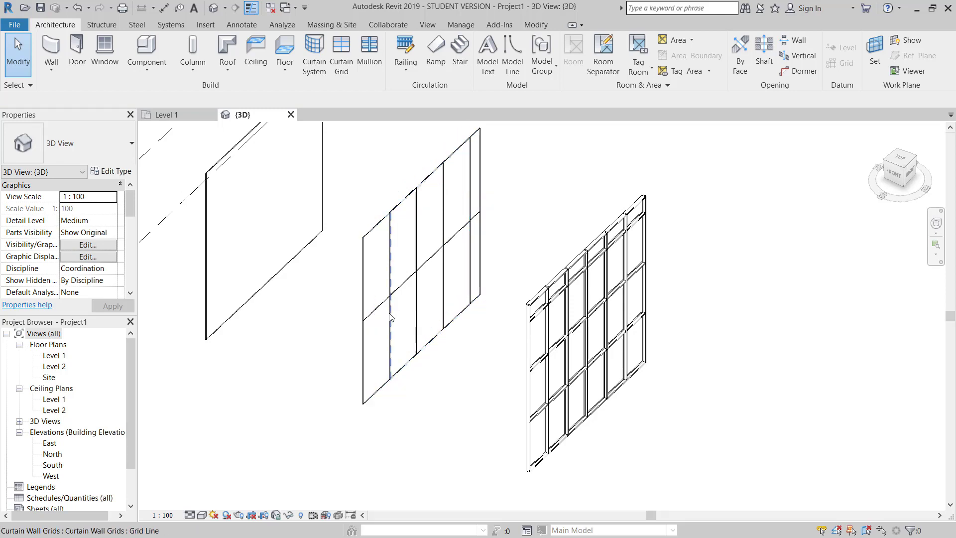
scroll(381, 317, "up", 5)
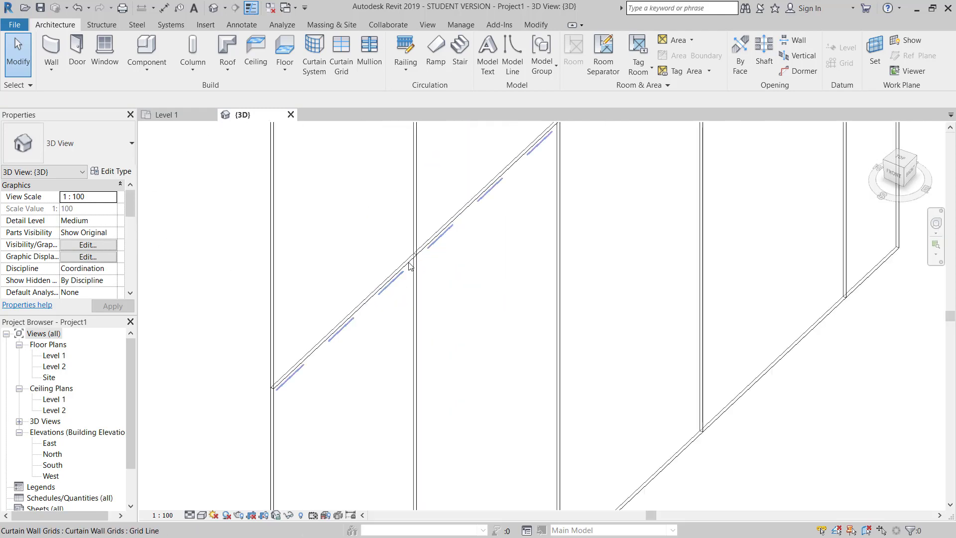
scroll(401, 258, "down", 4)
scroll(371, 324, "up", 3)
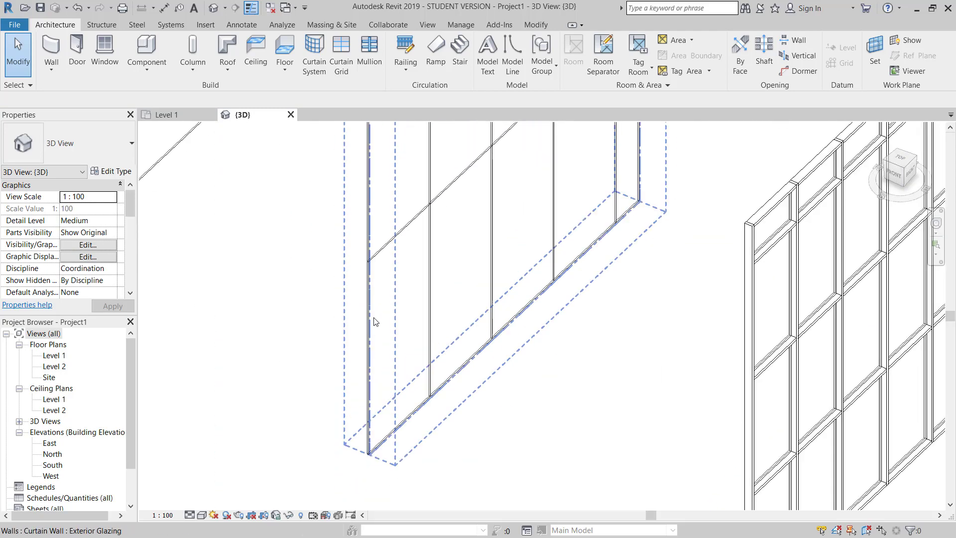
scroll(365, 319, "down", 4)
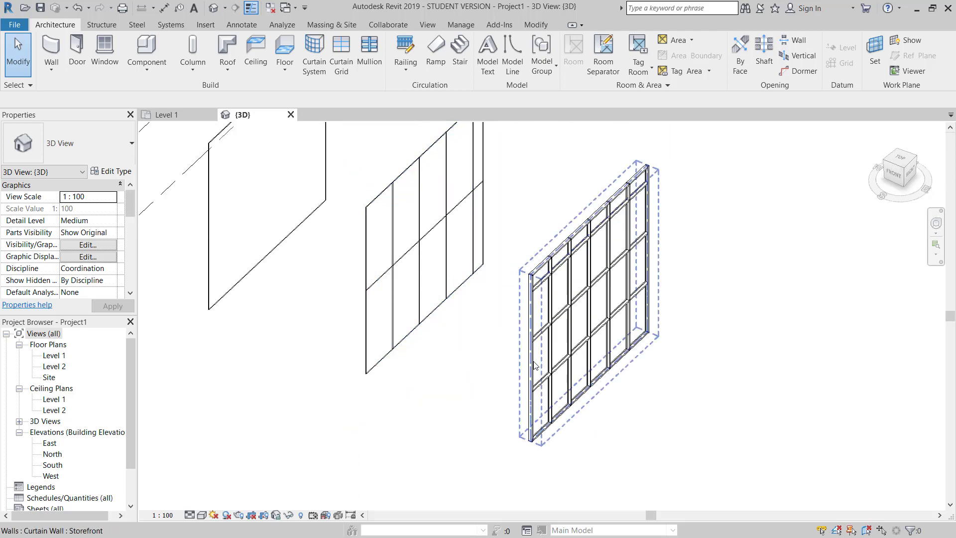
left_click(549, 357)
middle_click_drag(551, 367, 709, 379, "shift")
key("Escape")
scroll(585, 255, "up", 5)
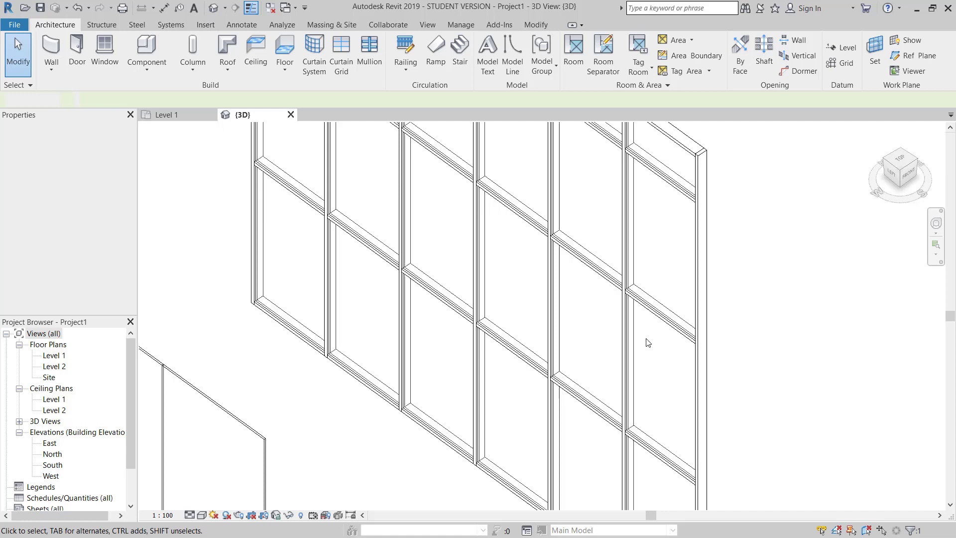
scroll(584, 256, "down", 5)
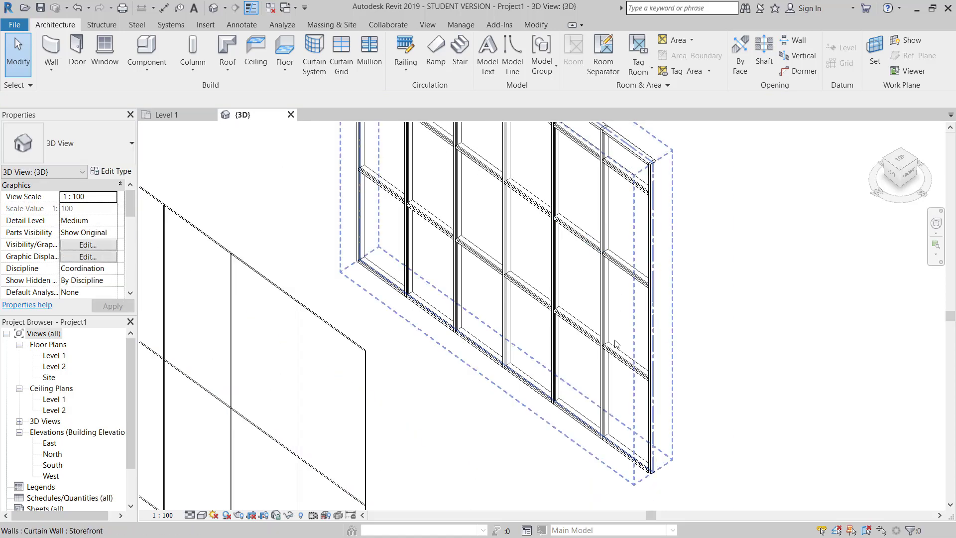
scroll(616, 344, "up", 3)
scroll(611, 339, "down", 5)
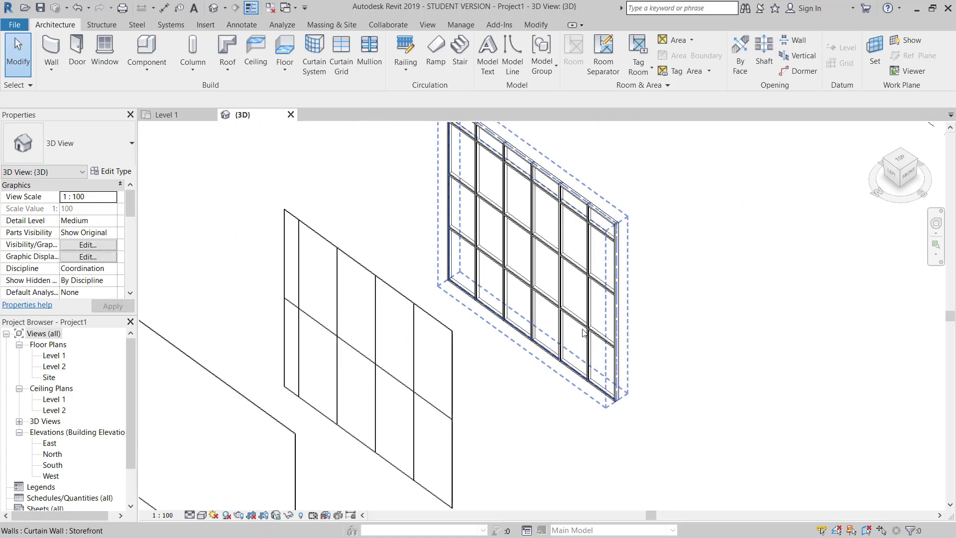
scroll(584, 333, "down", 4)
middle_click_drag(584, 333, 512, 298)
Step: Select the plain, gridless curtain wall in the 3D view and zoom in on it
left_click(470, 286)
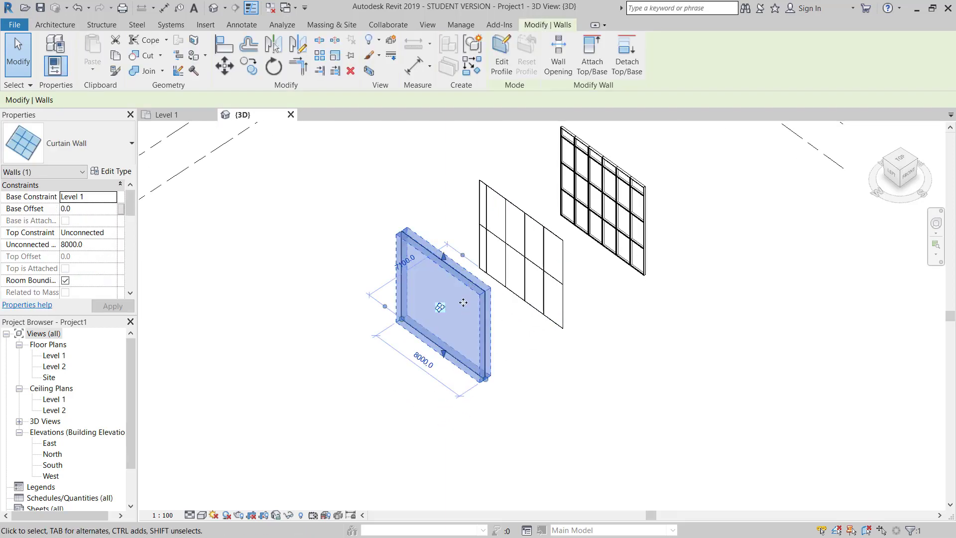
scroll(462, 237, "up", 2)
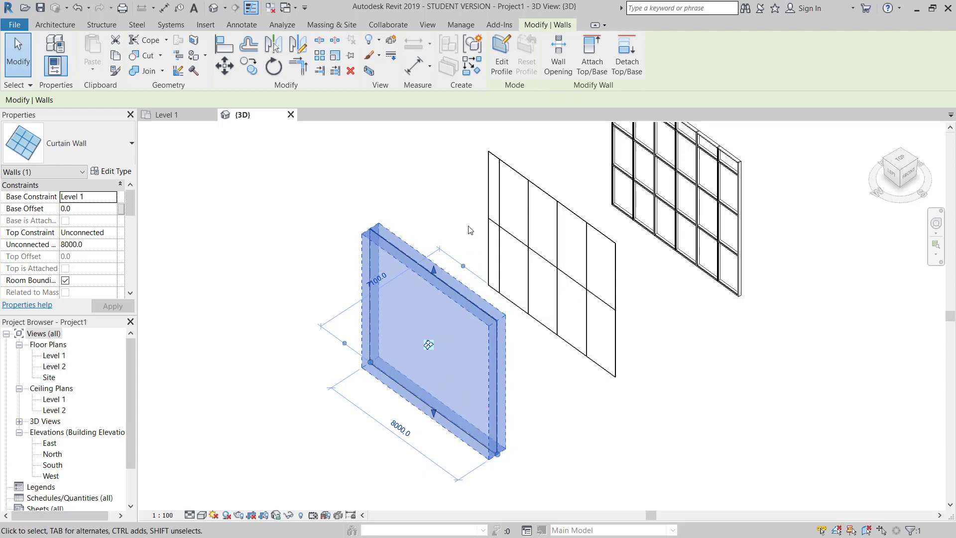
Step: Set the Curtain Wall type's grids to Fixed Distance: 1500 mm vertical, 2000 mm horizontal
left_click(114, 171)
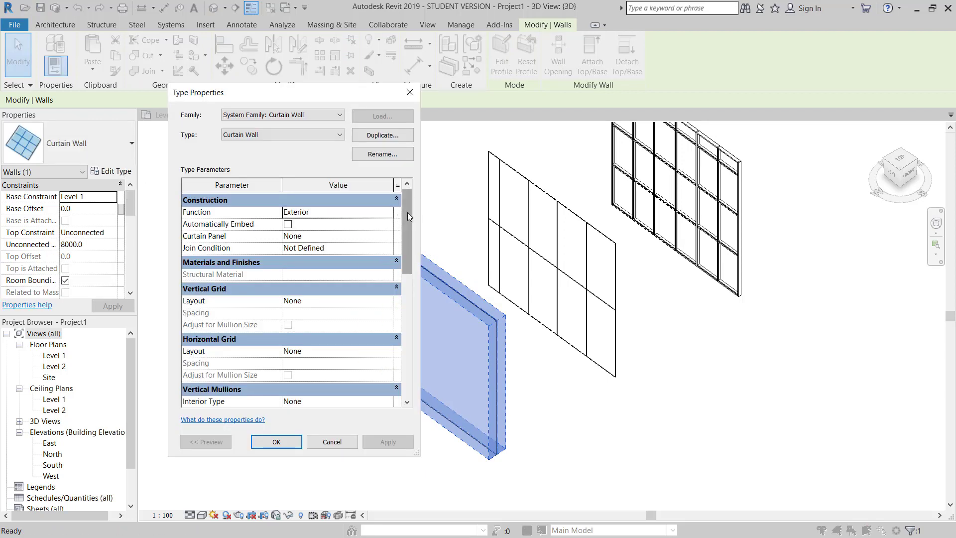
left_click_drag(408, 213, 407, 240)
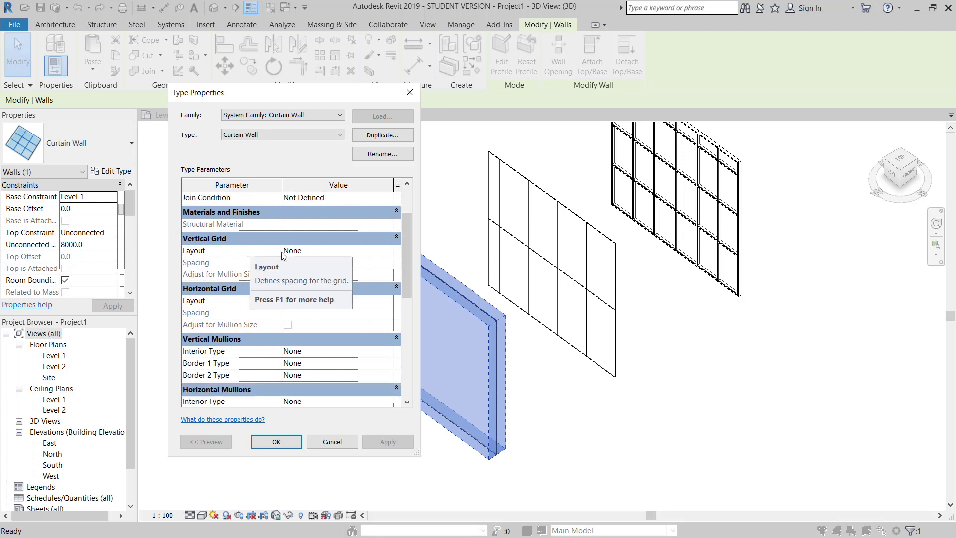
left_click(389, 253)
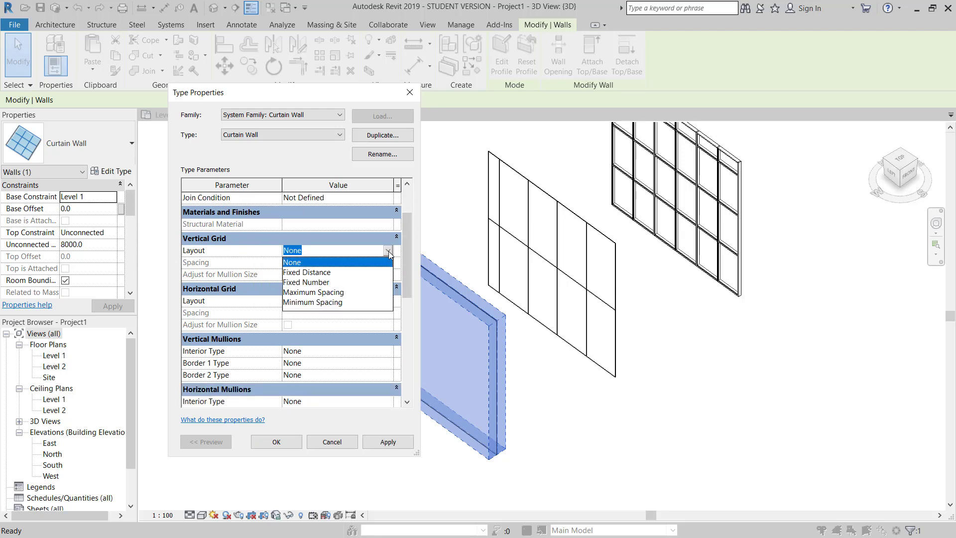
left_click(312, 274)
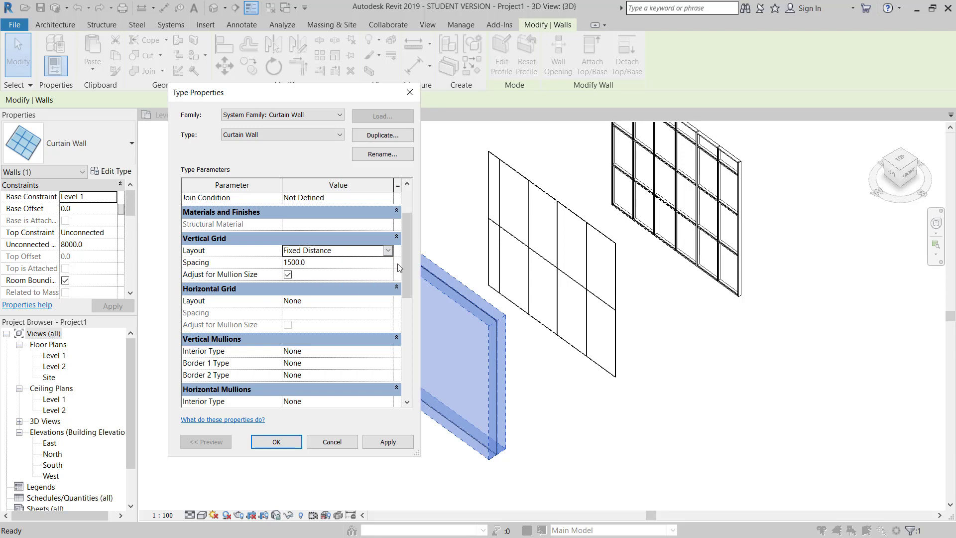
left_click_drag(408, 258, 408, 247)
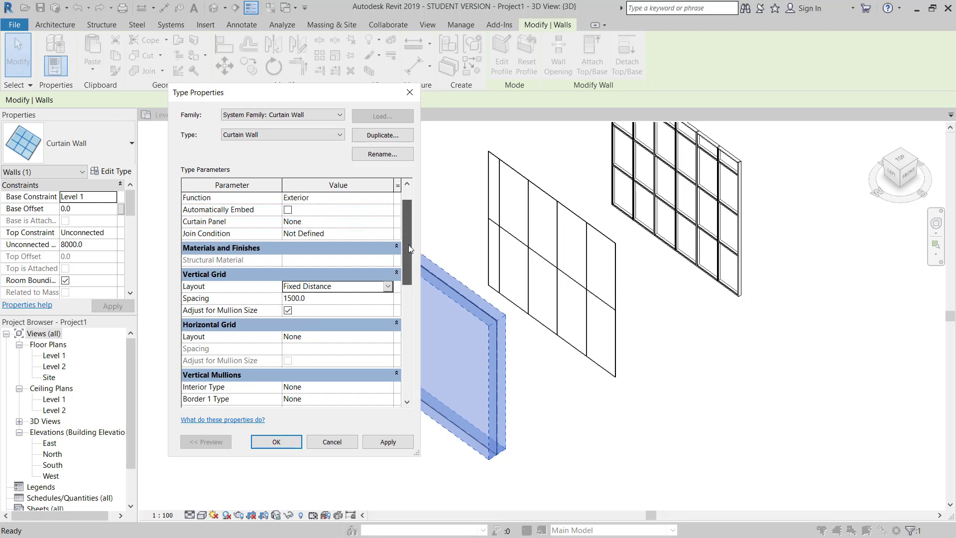
scroll(410, 249, "down", 2)
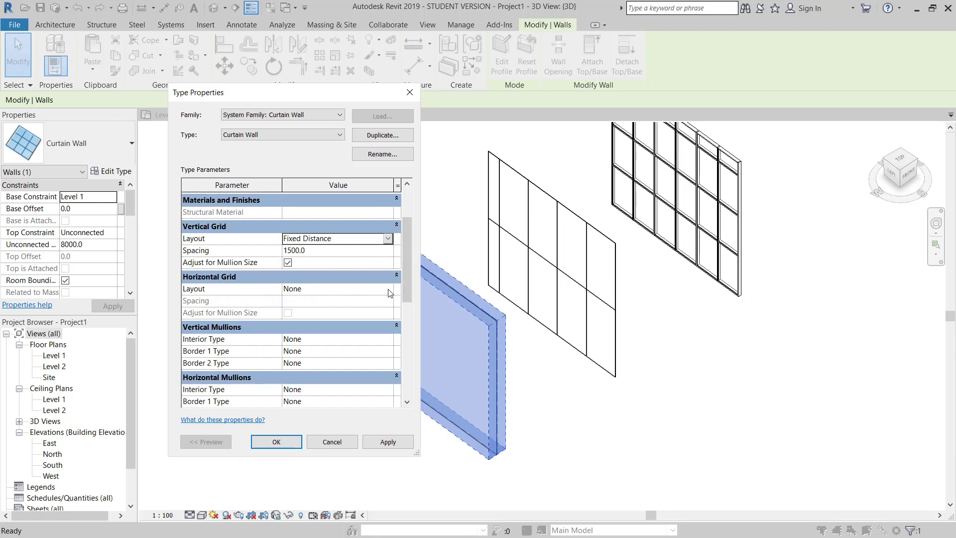
left_click(388, 289)
left_click(316, 311)
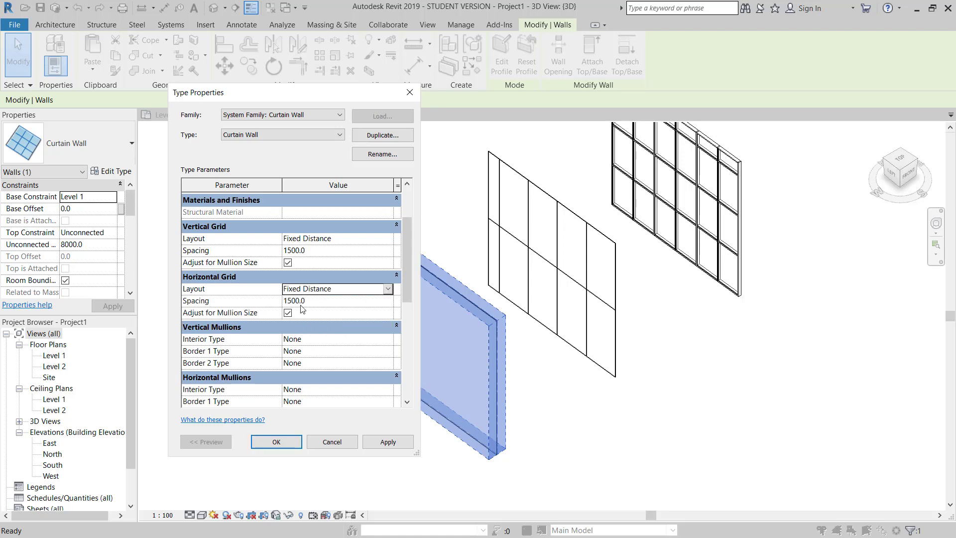
left_click(357, 302)
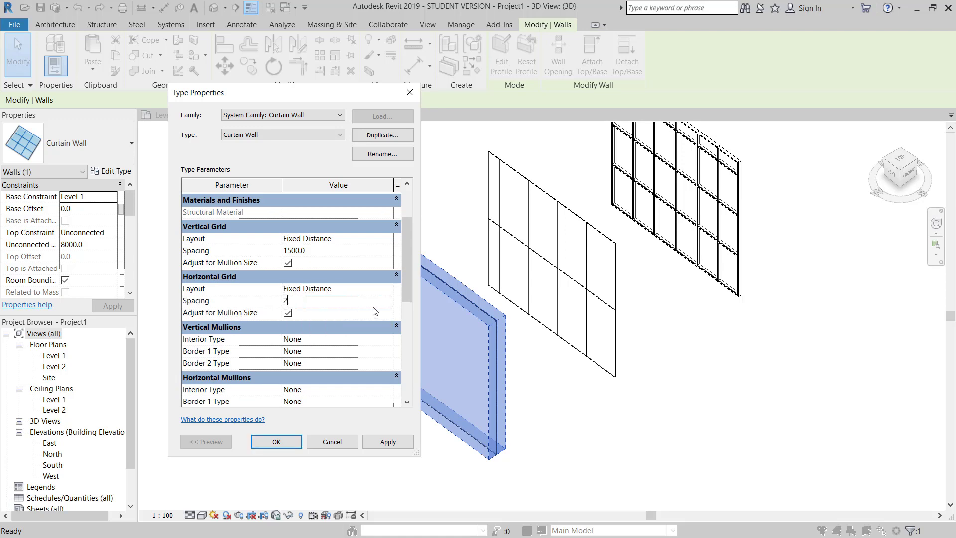
type("2000")
left_click(281, 444)
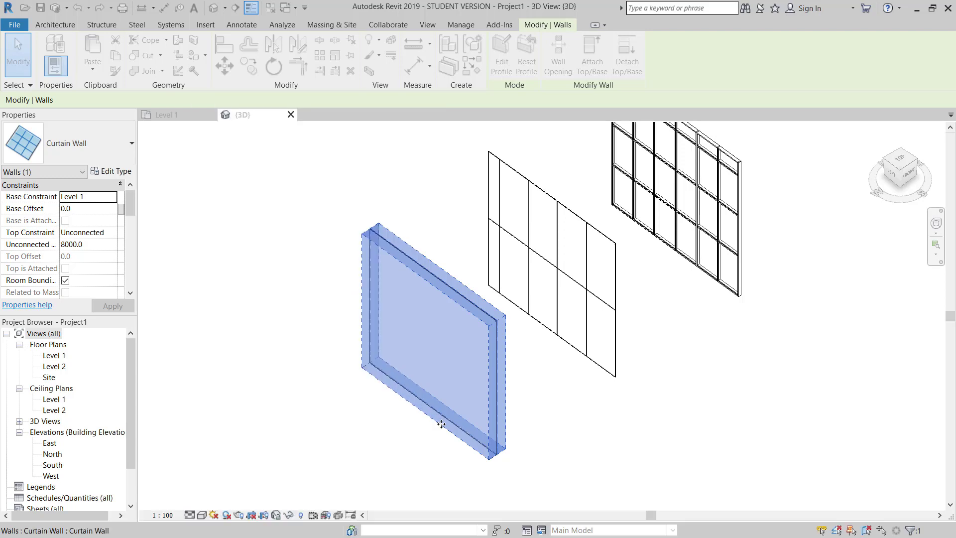
Step: Deselect the wall, frame its new grid, and start the Mullion tool
scroll(446, 443, "up", 5)
key("Escape")
scroll(478, 379, "up", 4)
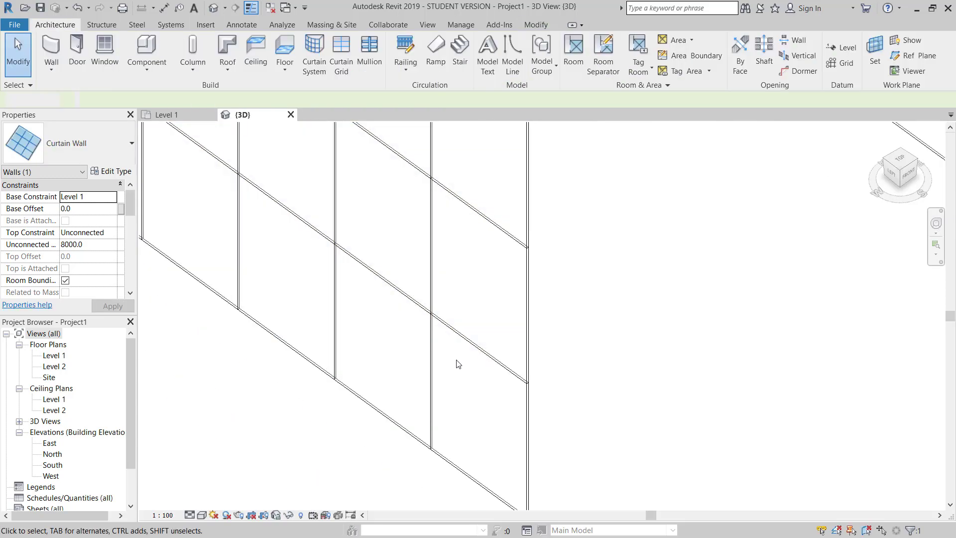
scroll(436, 319, "down", 4)
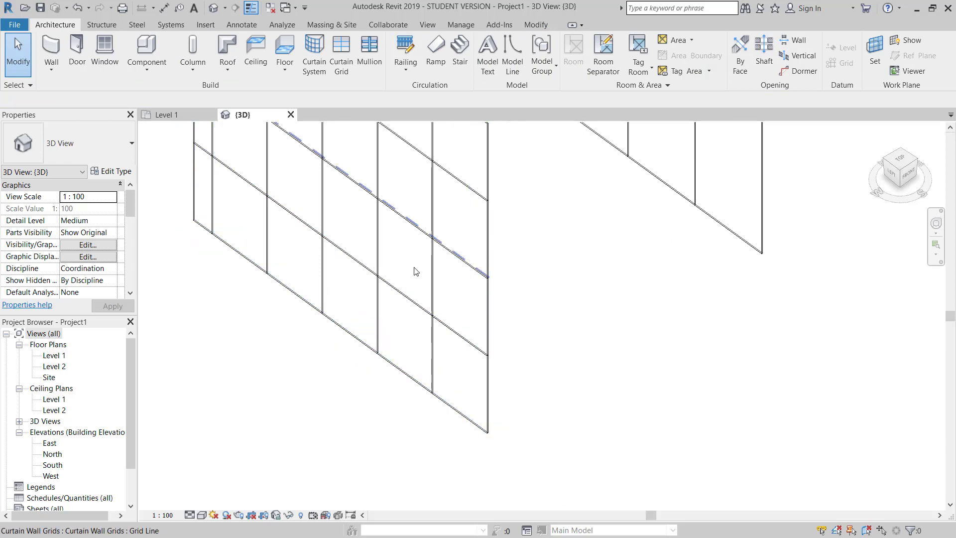
scroll(418, 270, "down", 3)
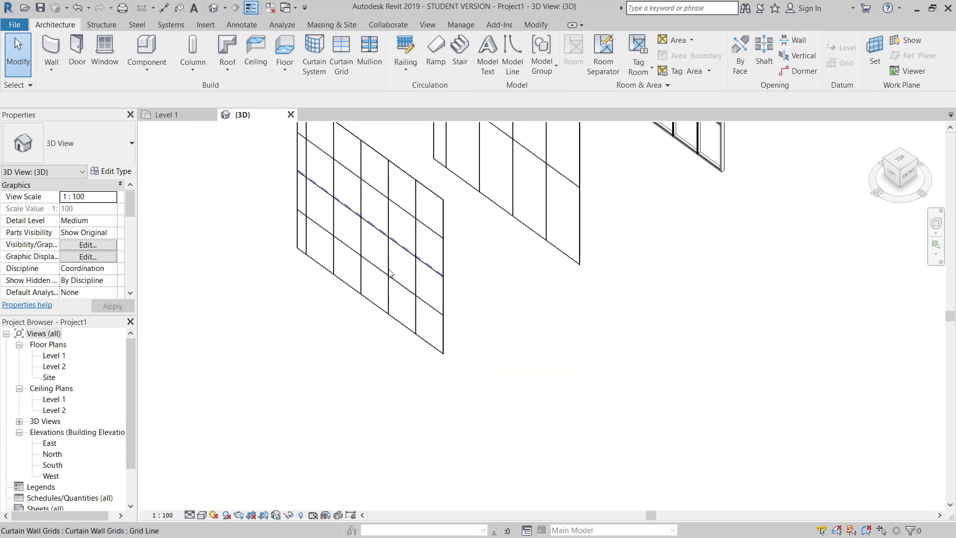
middle_click_drag(390, 274, 432, 322)
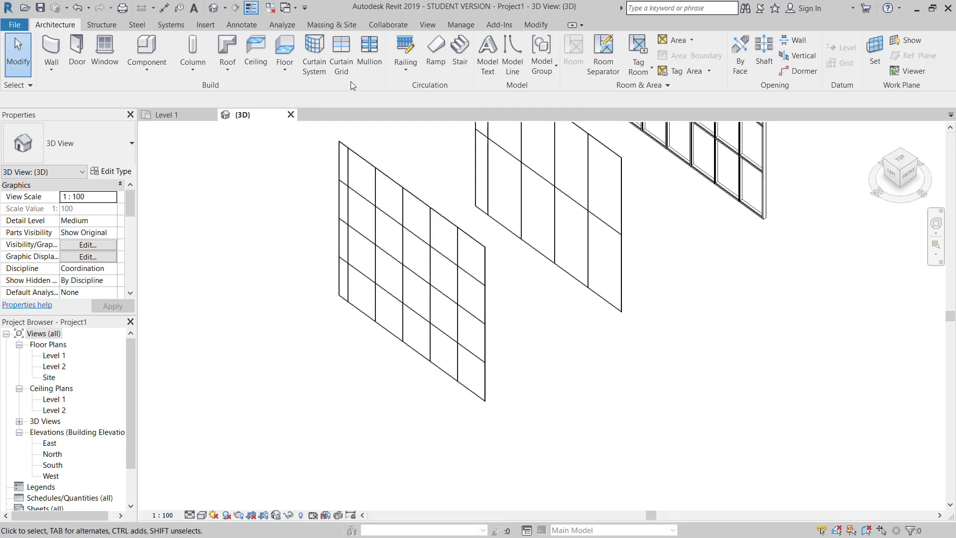
left_click(366, 56)
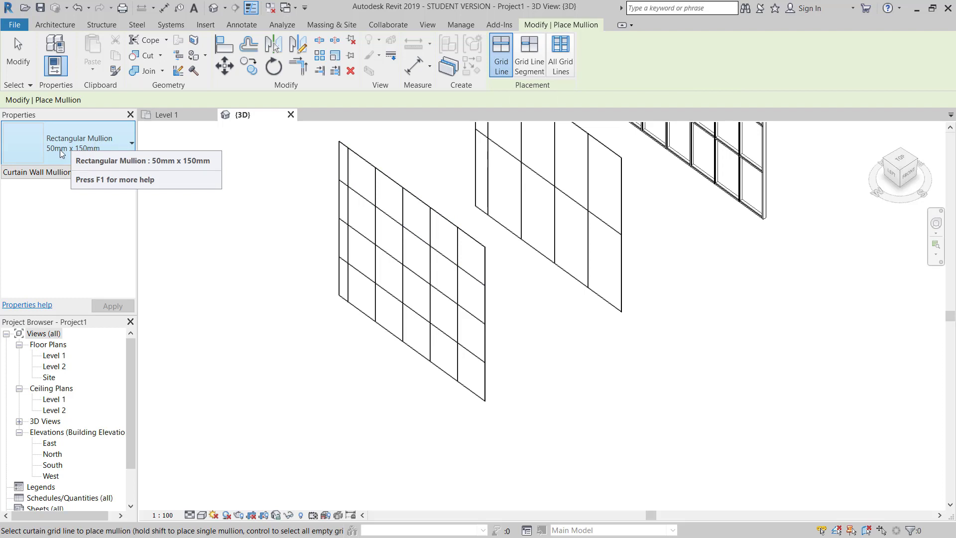
Step: Choose the Rectangular Mullion 50mm x 150mm type and mullion one horizontal grid line
left_click(99, 145)
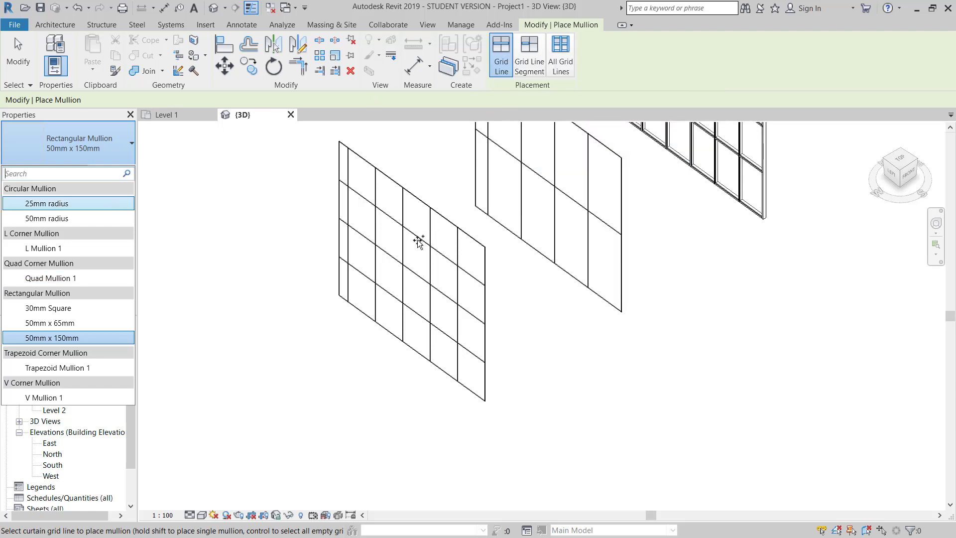
left_click(43, 337)
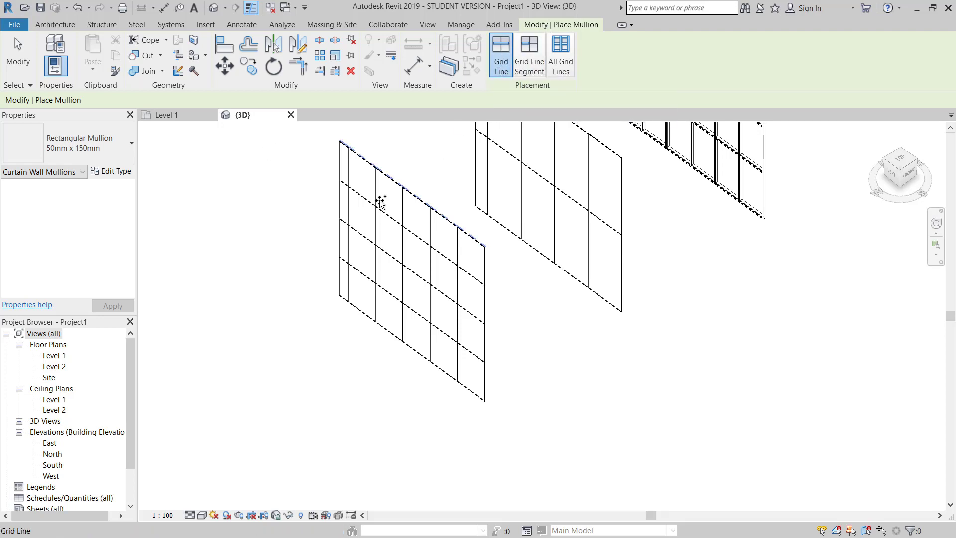
left_click(419, 240)
Step: Add 50mm x 150mm mullions on two vertical grid lines of the left wall
scroll(434, 274, "up", 3)
middle_click_drag(490, 285, 530, 300)
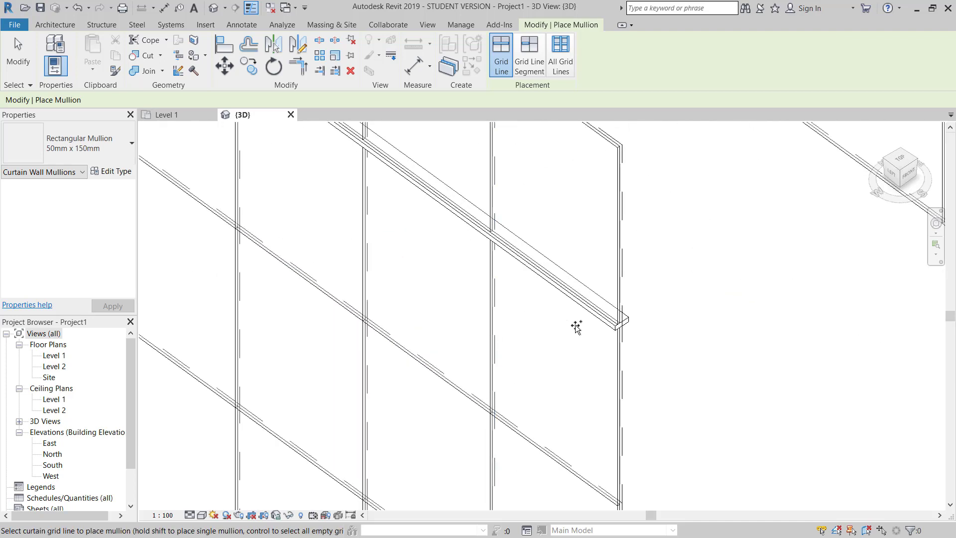
scroll(558, 291, "down", 2)
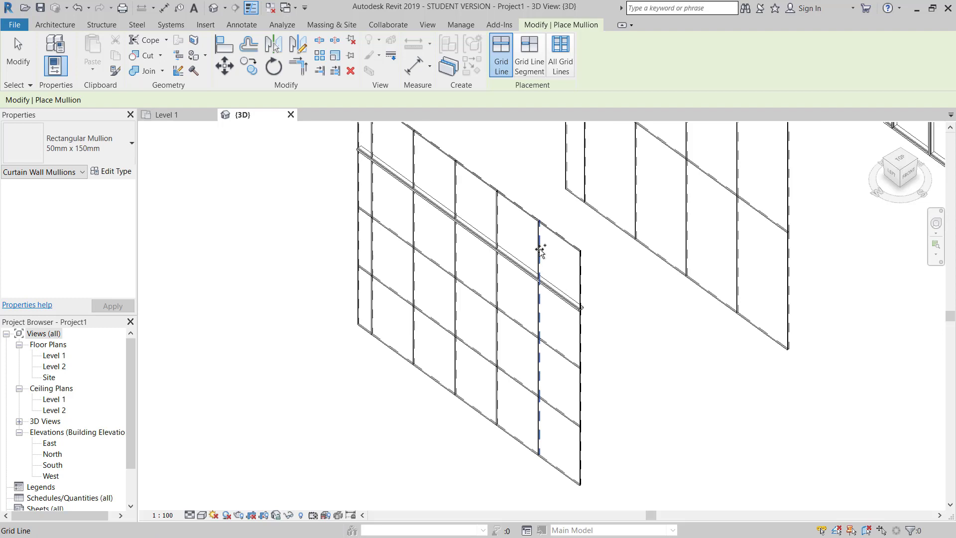
left_click(540, 247)
left_click(498, 285)
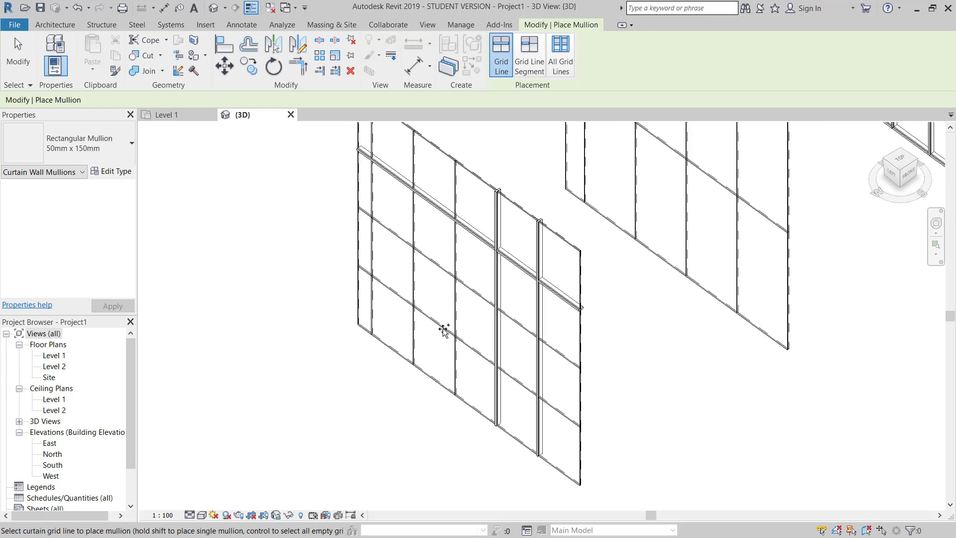
scroll(558, 348, "up", 4)
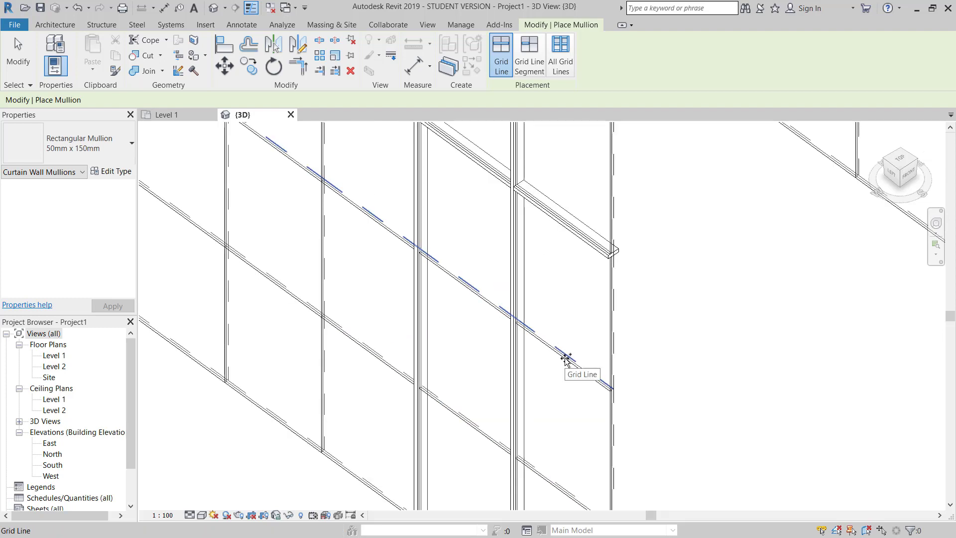
scroll(528, 310, "down", 4)
scroll(562, 330, "up", 3)
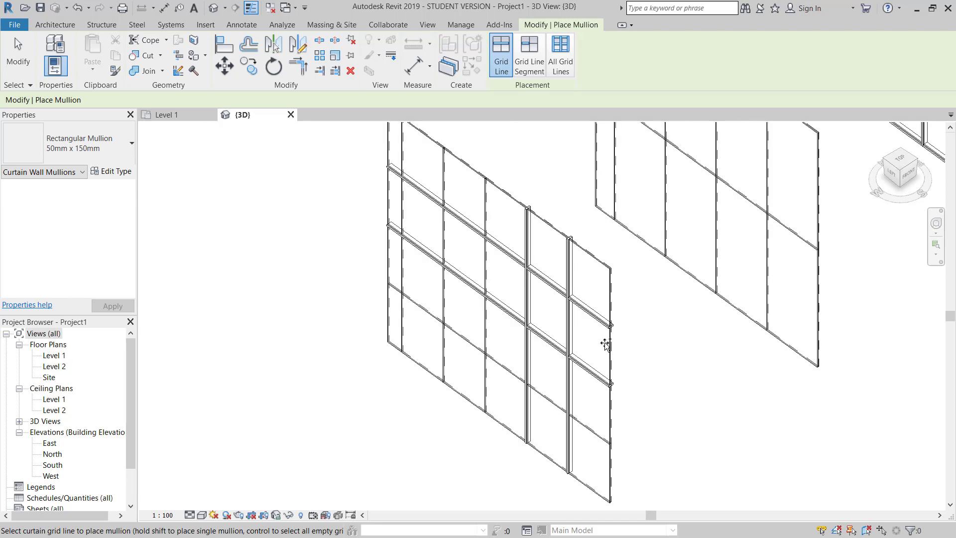
middle_click_drag(606, 342, 488, 320)
scroll(489, 320, "down", 2)
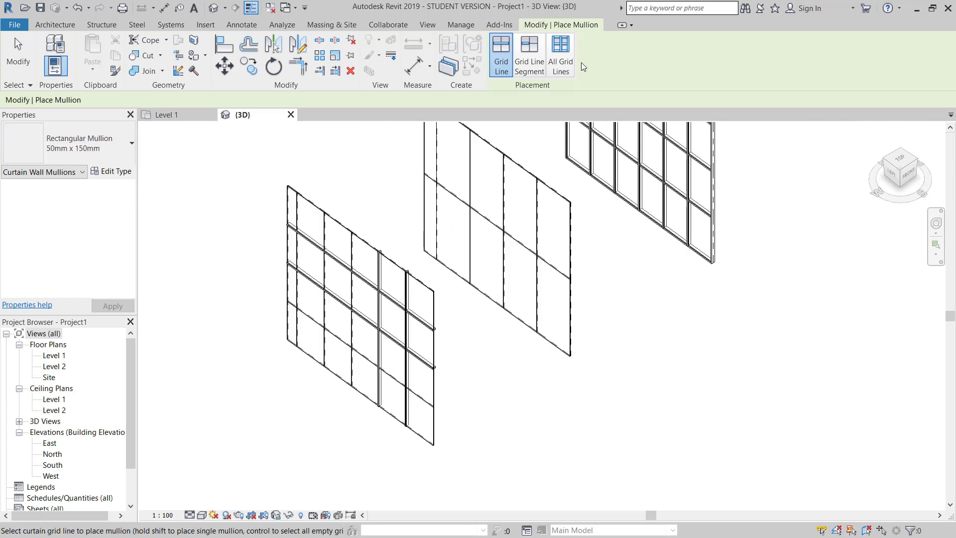
Step: Use All Grid Lines placement to mullion the entire left wall grid, then exit
left_click(559, 54)
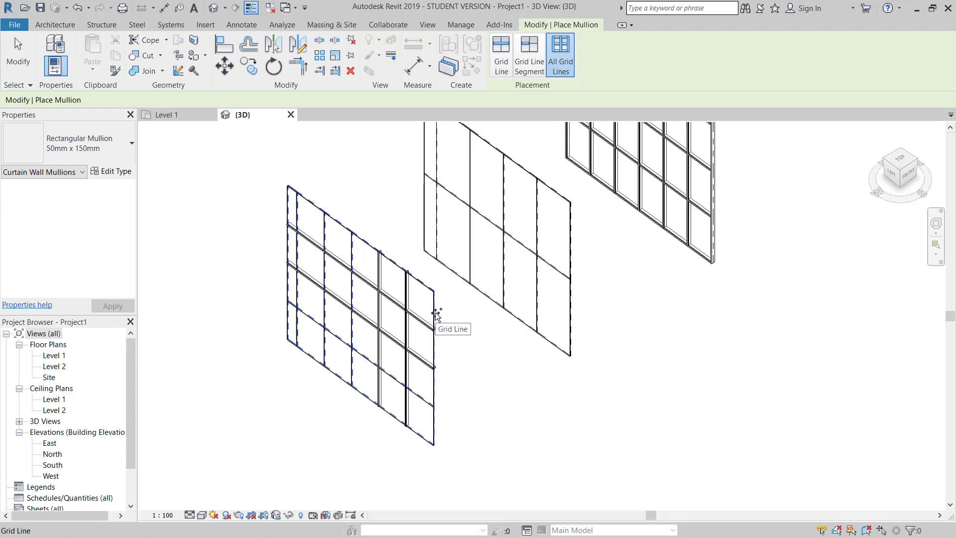
left_click(436, 314)
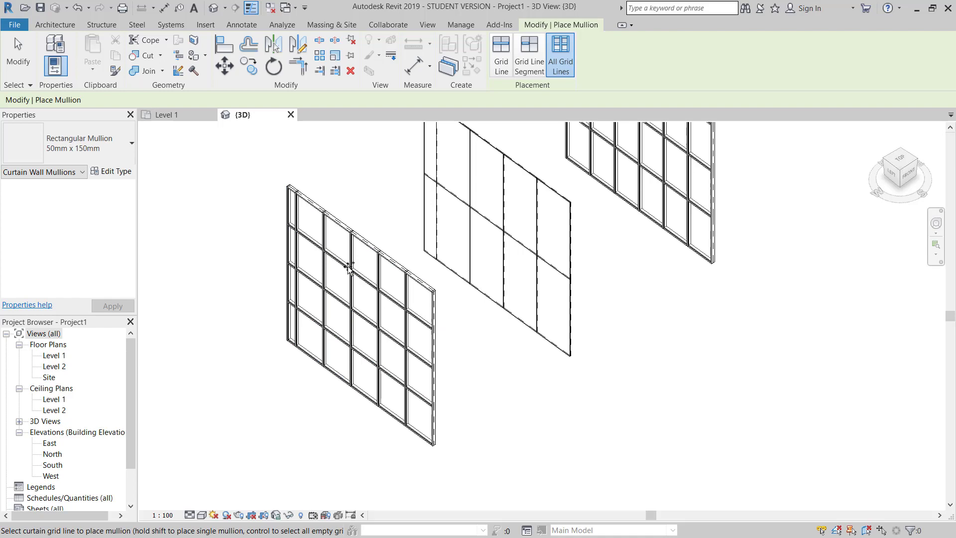
scroll(348, 239, "up", 5)
scroll(438, 211, "down", 6)
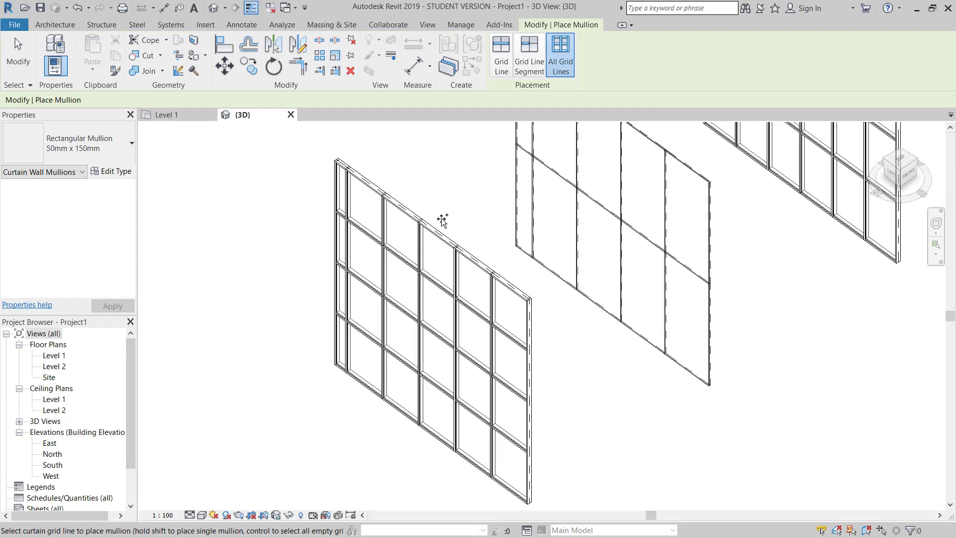
middle_click_drag(533, 358, 493, 385)
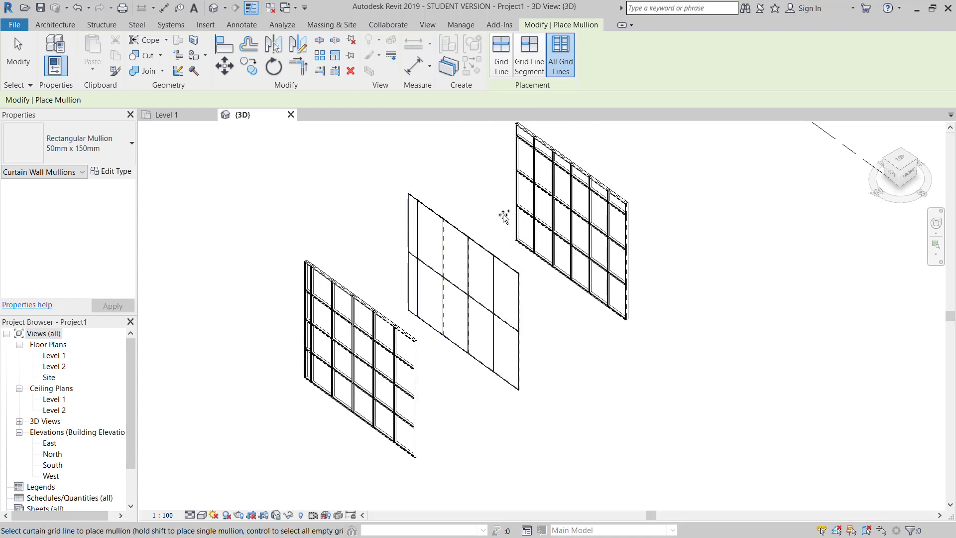
scroll(504, 214, "up", 5)
middle_click_drag(398, 240, 498, 210)
scroll(498, 210, "down", 3)
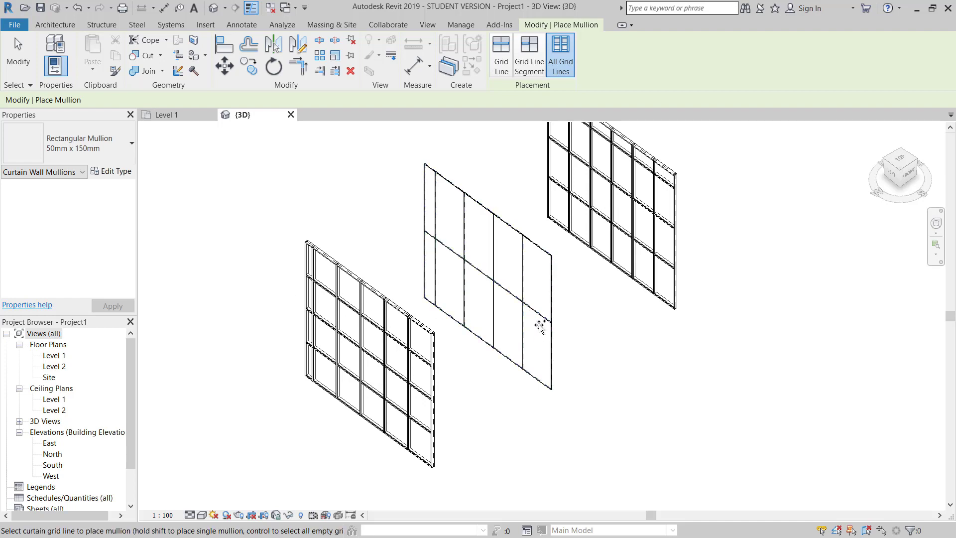
scroll(558, 326, "down", 3)
scroll(573, 299, "up", 4)
key("Escape")
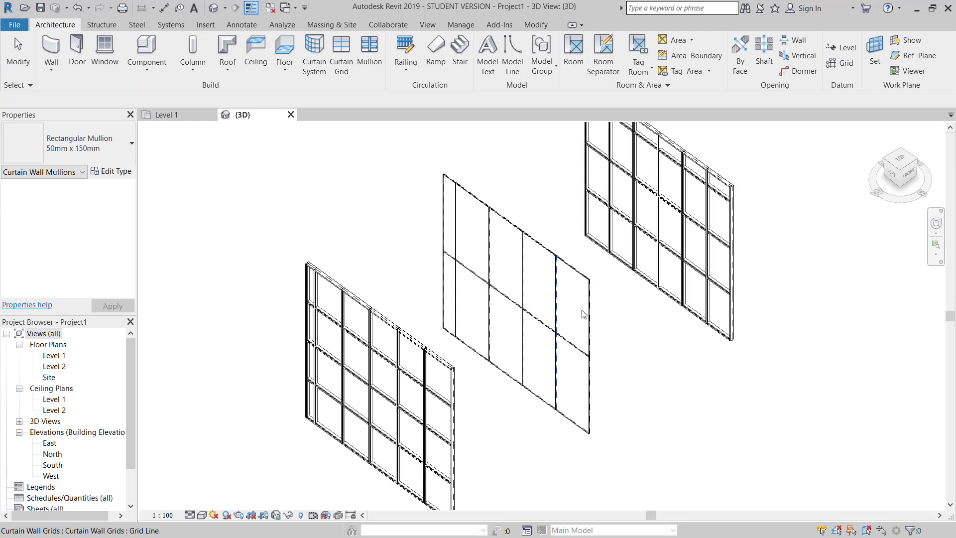
Step: Delete the fully mullioned curtain wall on the left
scroll(523, 258, "down", 3)
left_click(547, 289)
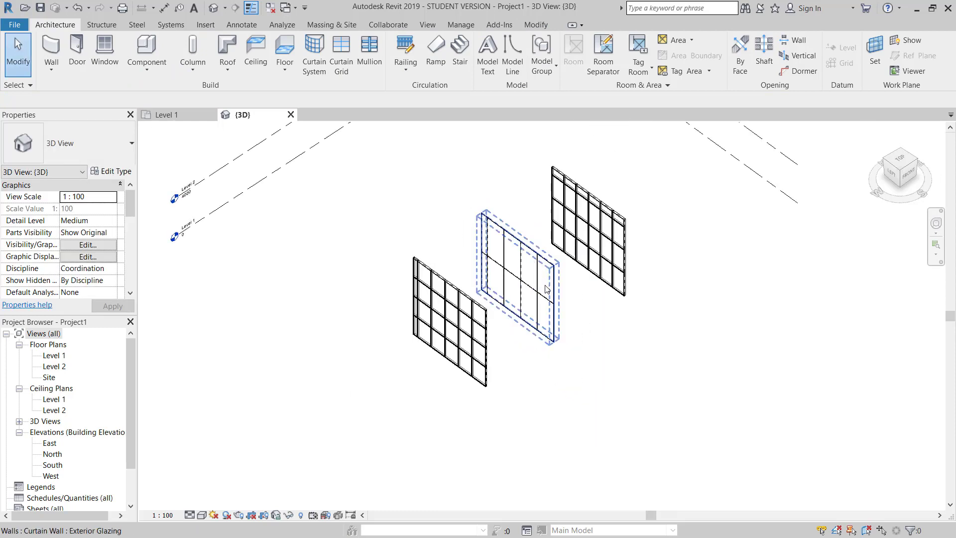
left_click(547, 286)
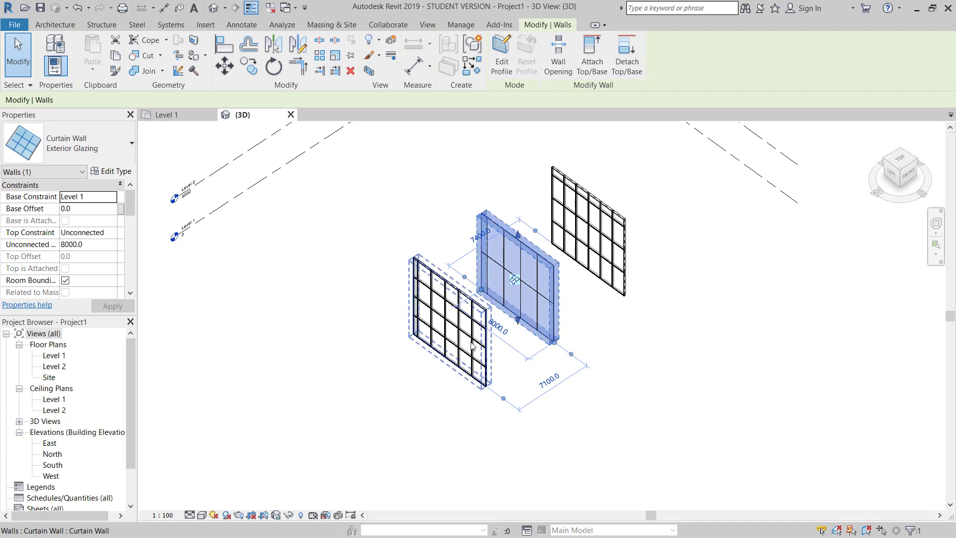
left_click(485, 324)
key("Delete")
Step: Select the remaining Exterior Glazing curtain wall and display its curtain grid layout
scroll(558, 307, "up", 4)
scroll(558, 307, "down", 5)
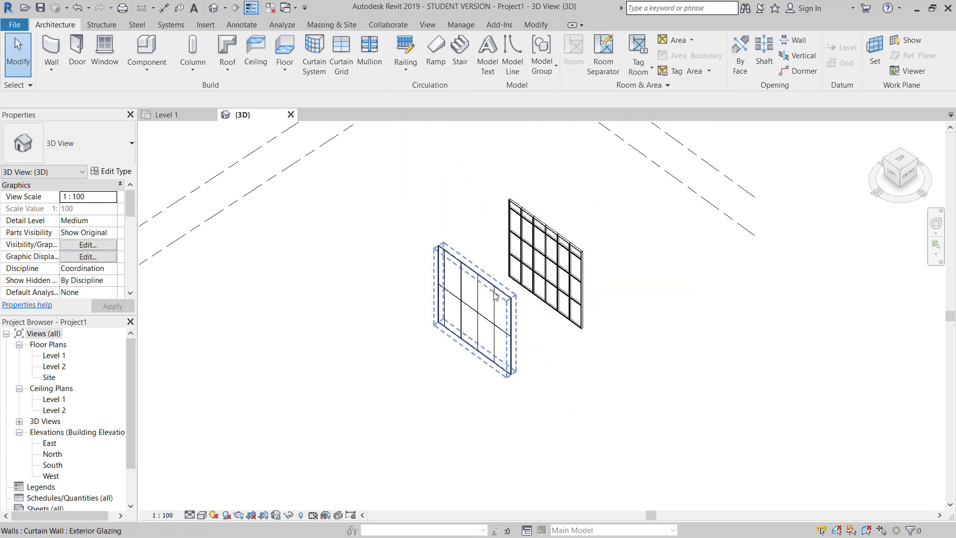
left_click(495, 296)
scroll(503, 297, "up", 4)
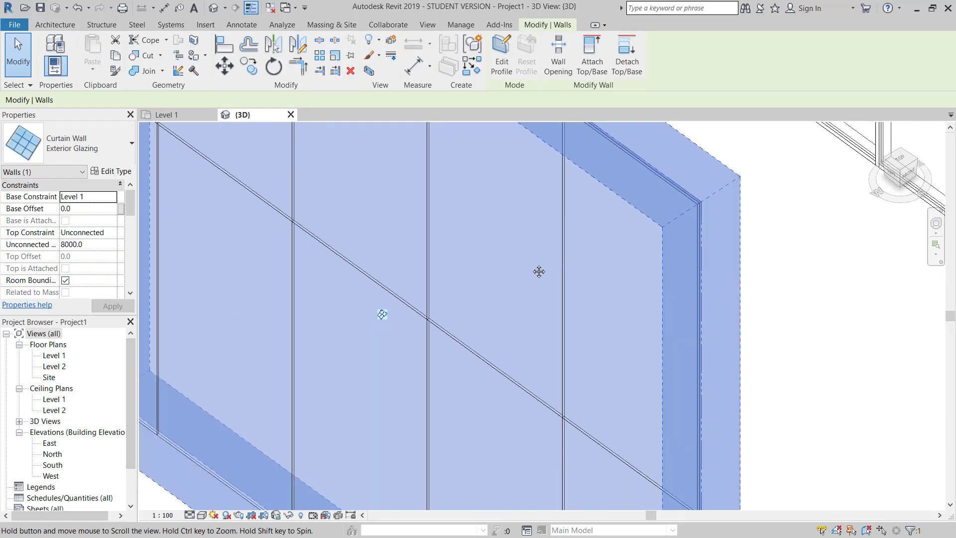
scroll(505, 298, "down", 1)
scroll(478, 294, "down", 4)
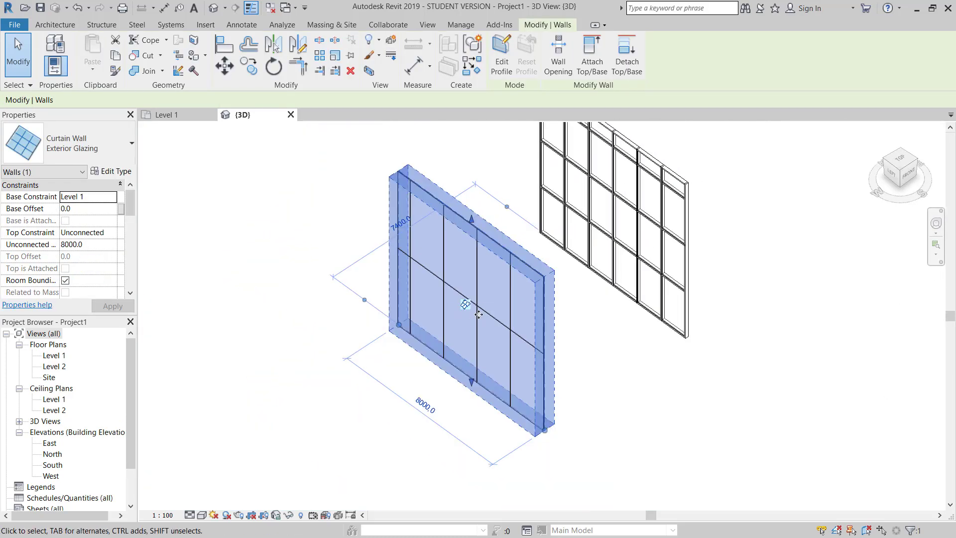
scroll(468, 319, "up", 5)
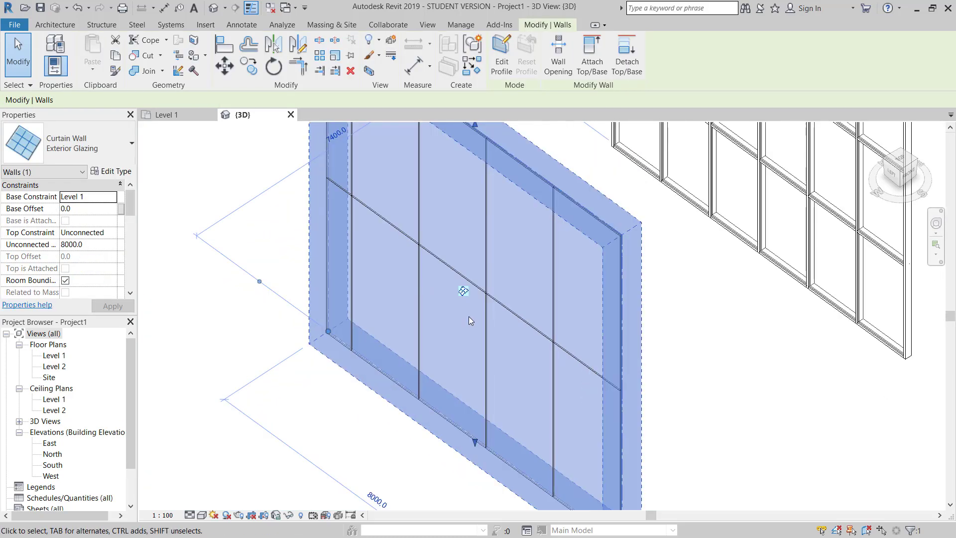
left_click(464, 292)
Step: Face the wall from the left and set the vertical grid offset to 45
scroll(496, 244, "down", 2)
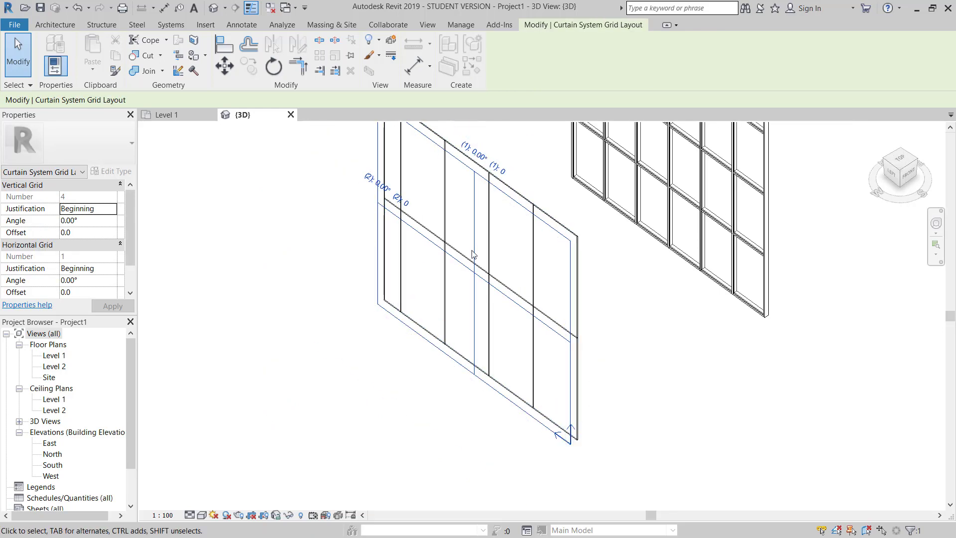
scroll(667, 254, "down", 3)
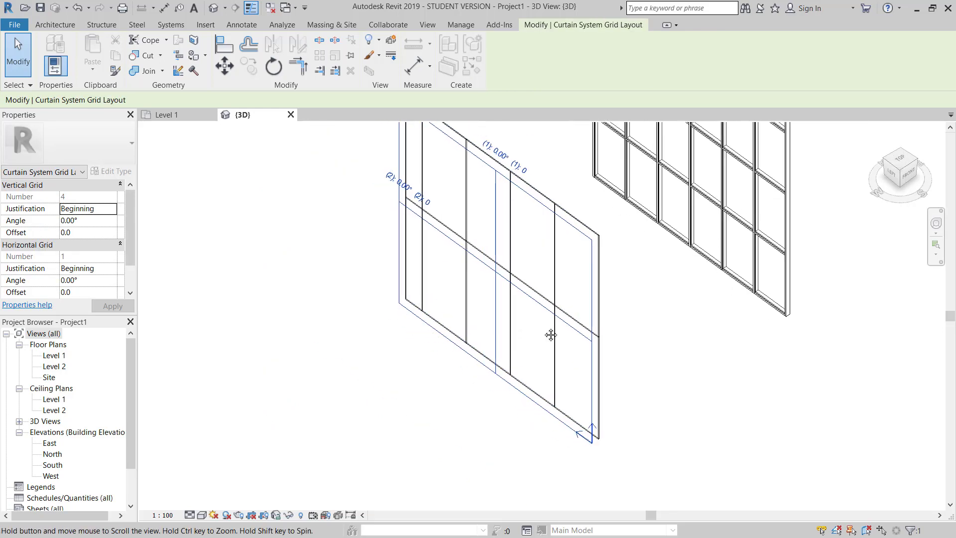
left_click(894, 175)
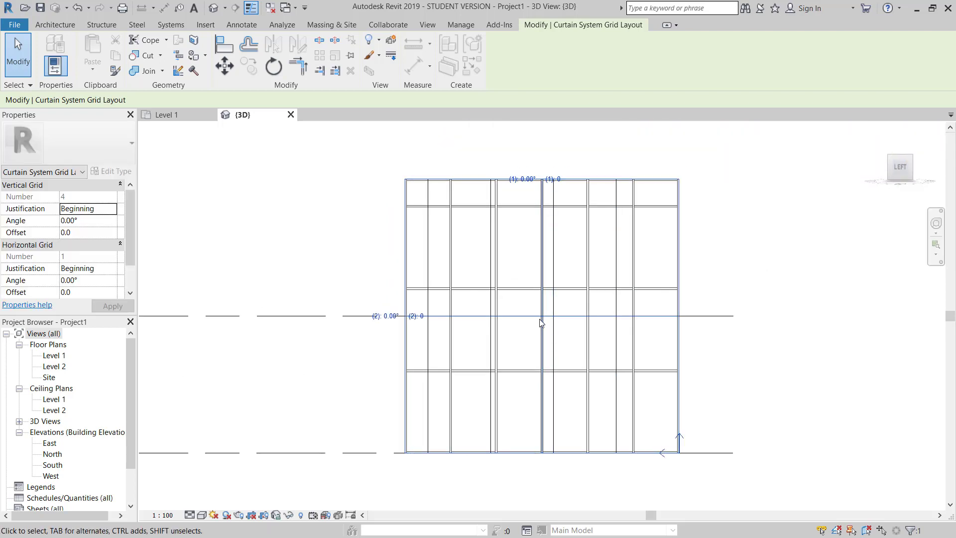
scroll(541, 323, "up", 3)
scroll(523, 331, "down", 4)
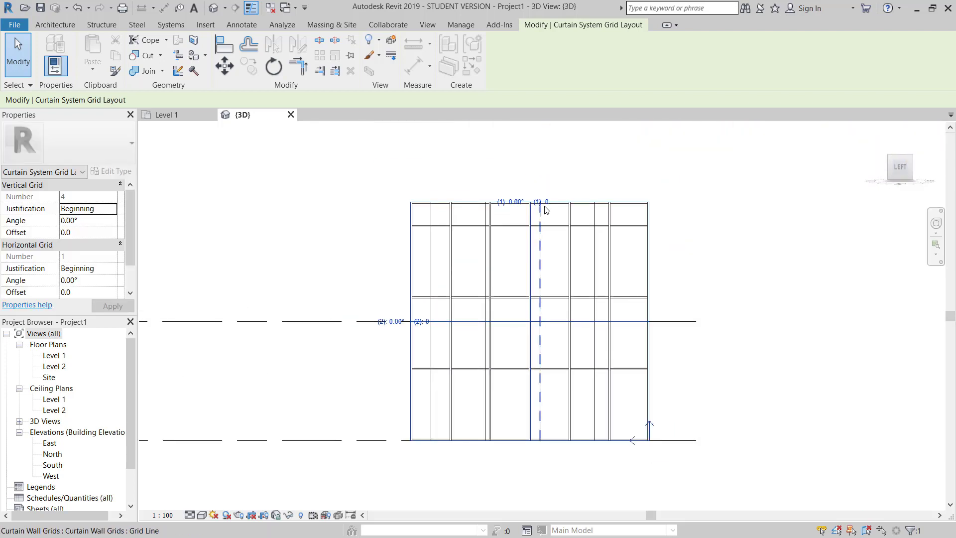
left_click(546, 208)
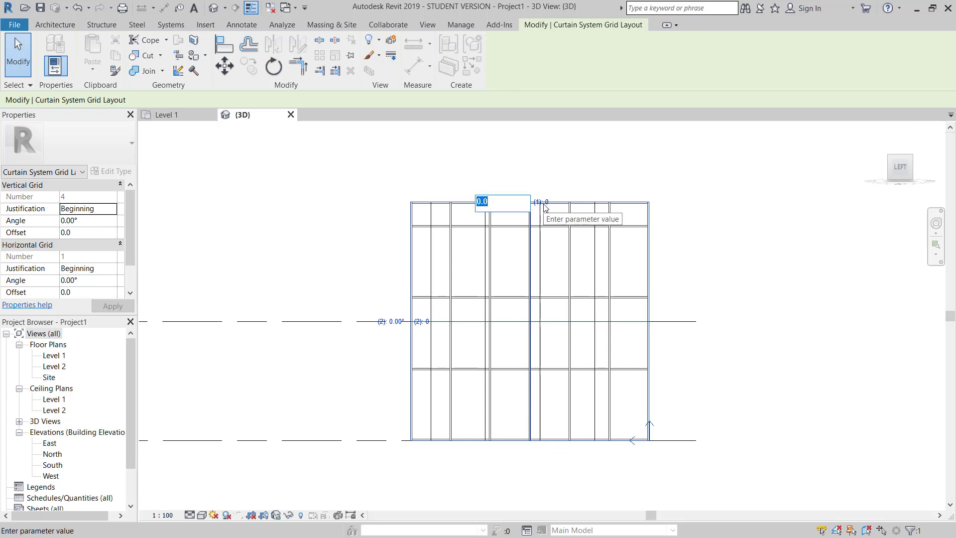
type("45")
key("Return")
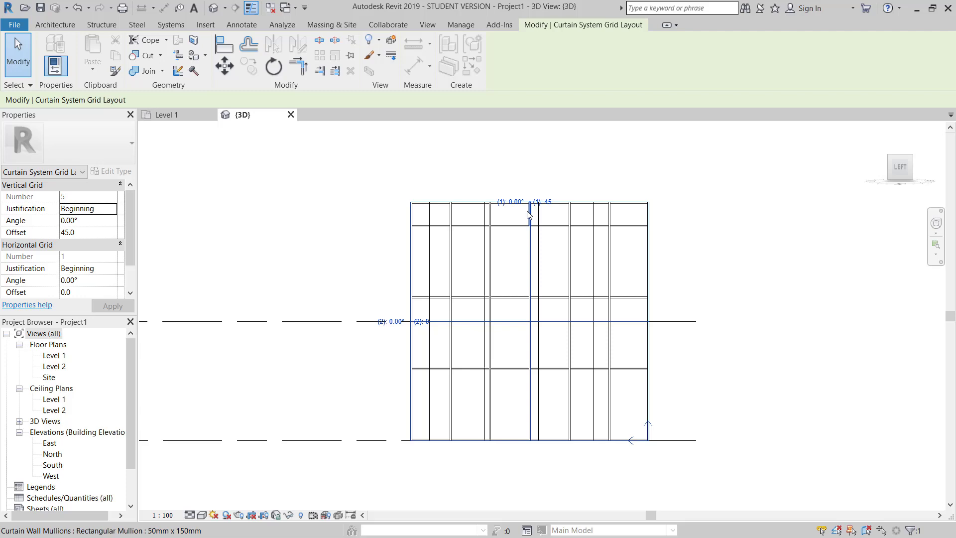
Step: Orbit back to an angled 3D view and clear the curtain grid selection
scroll(527, 208, "up", 3)
scroll(614, 224, "down", 2)
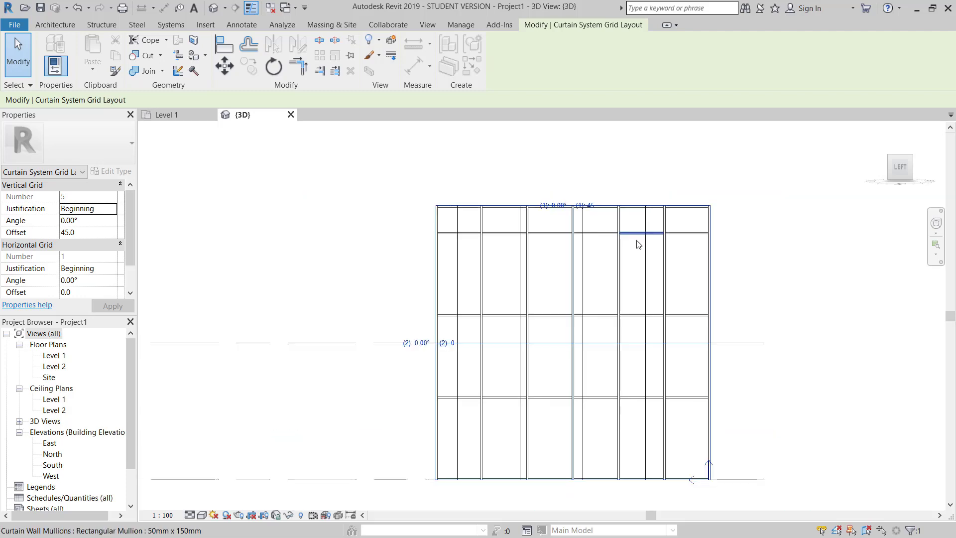
middle_click_drag(636, 242, 581, 255, "shift")
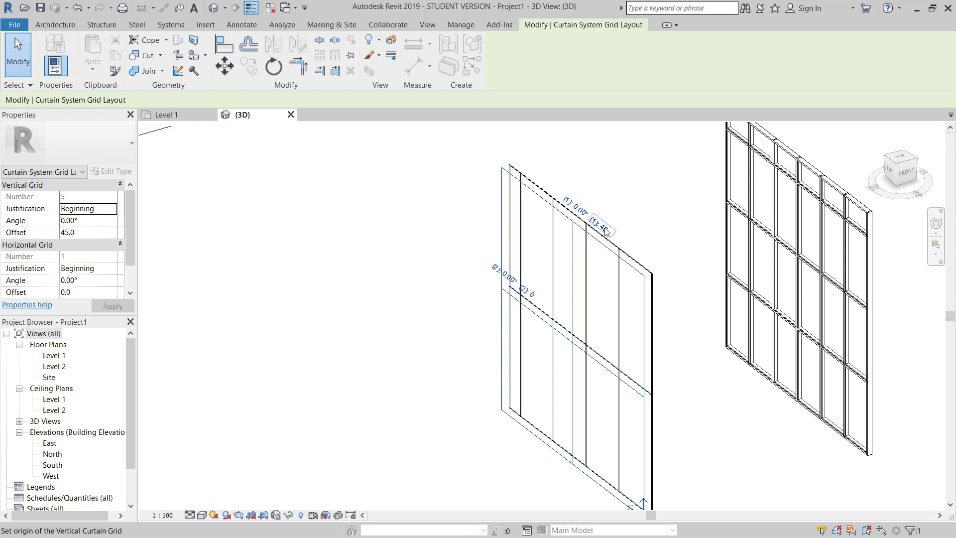
left_click(622, 208)
scroll(617, 235, "down", 1)
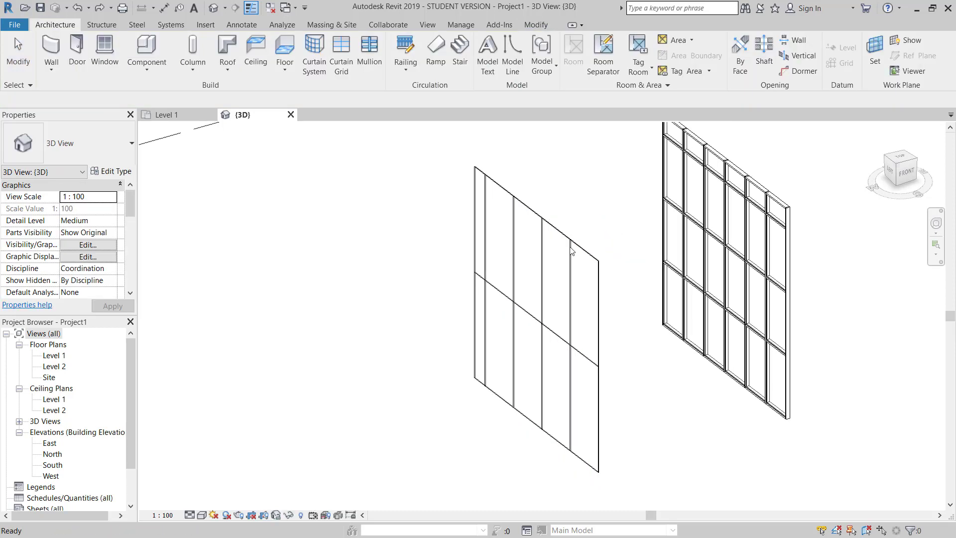
Step: Set the Exterior Glazing wall's vertical grid angle to 45°
left_click(538, 324)
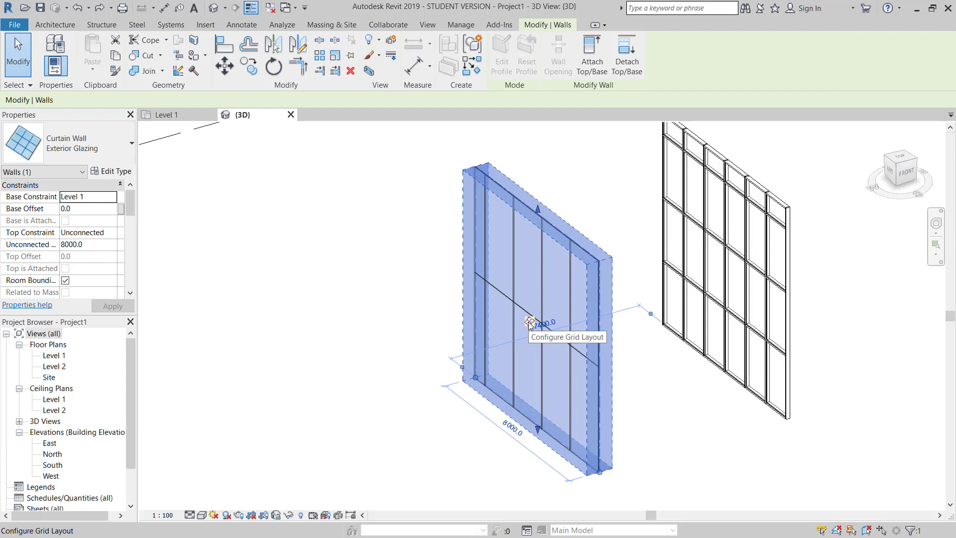
left_click(530, 323)
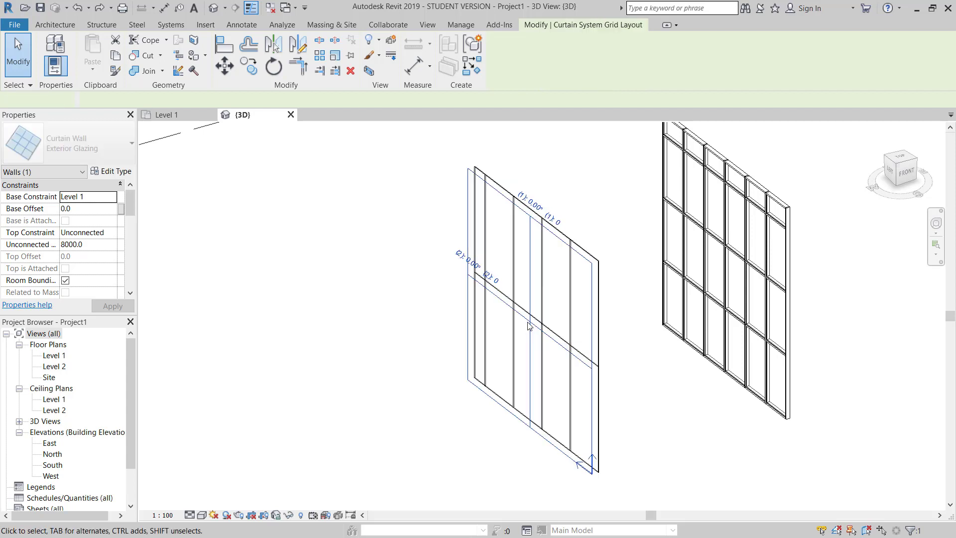
left_click(537, 208)
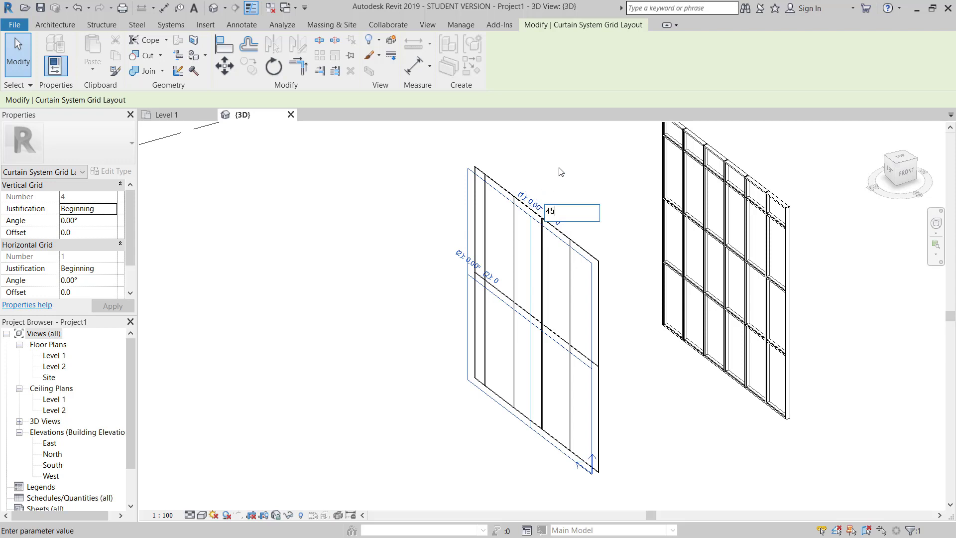
key("Return")
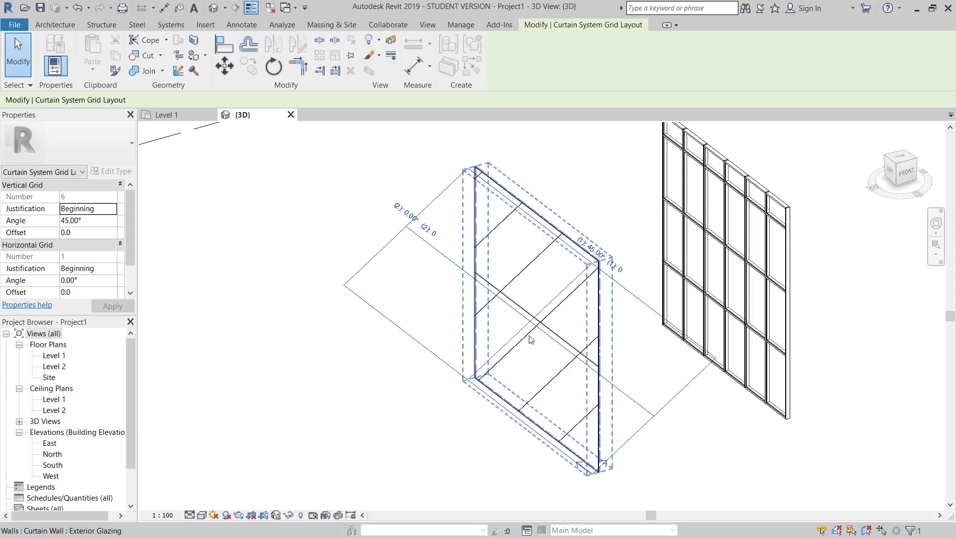
scroll(548, 326, "up", 3)
scroll(572, 324, "down", 4)
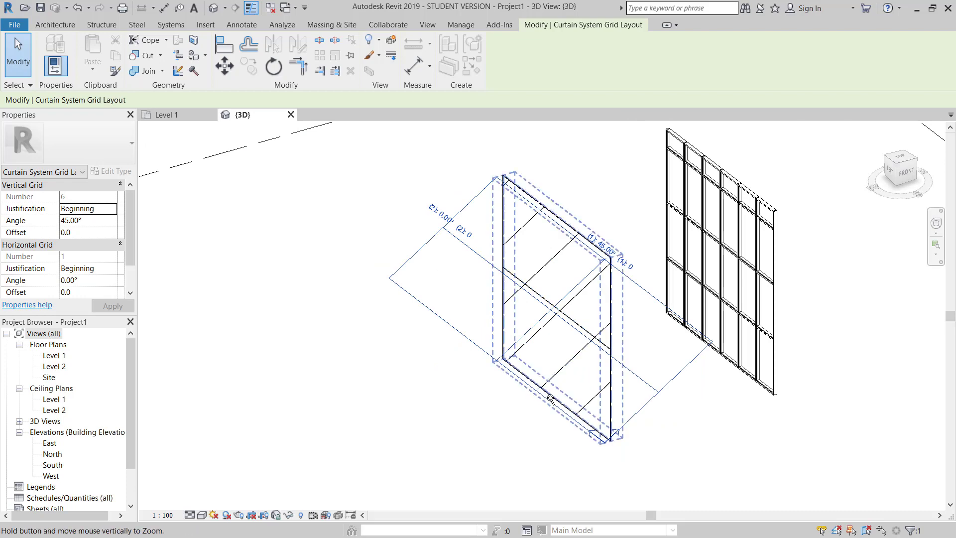
scroll(569, 403, "up", 1)
Step: Set the horizontal grid angle to 45° for a crossing diagonal grid
middle_click_drag(569, 404, 475, 344, "shift")
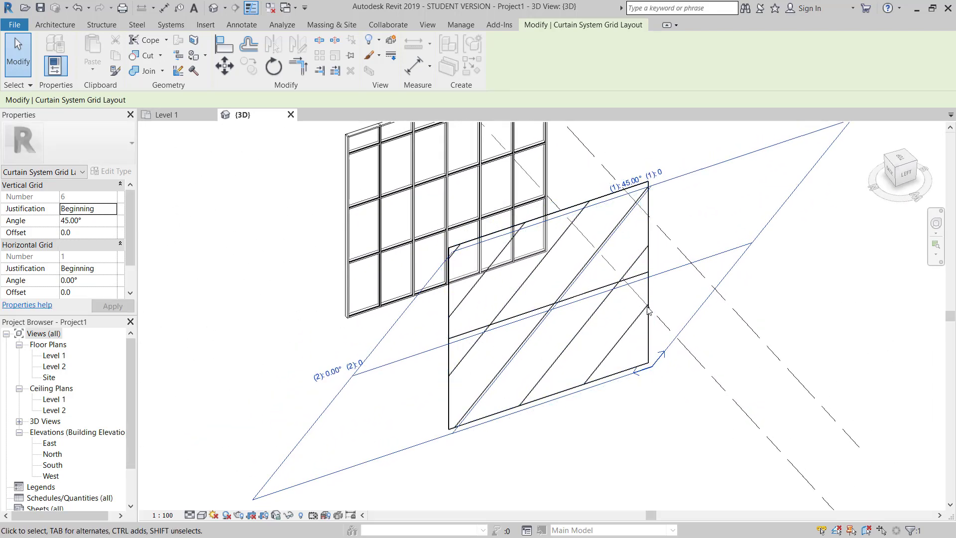
left_click(337, 374)
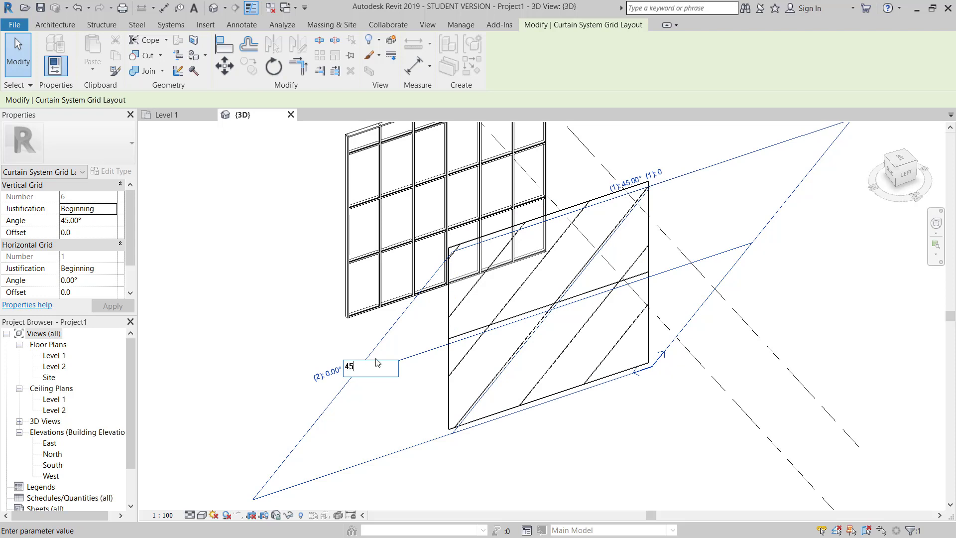
key("Return")
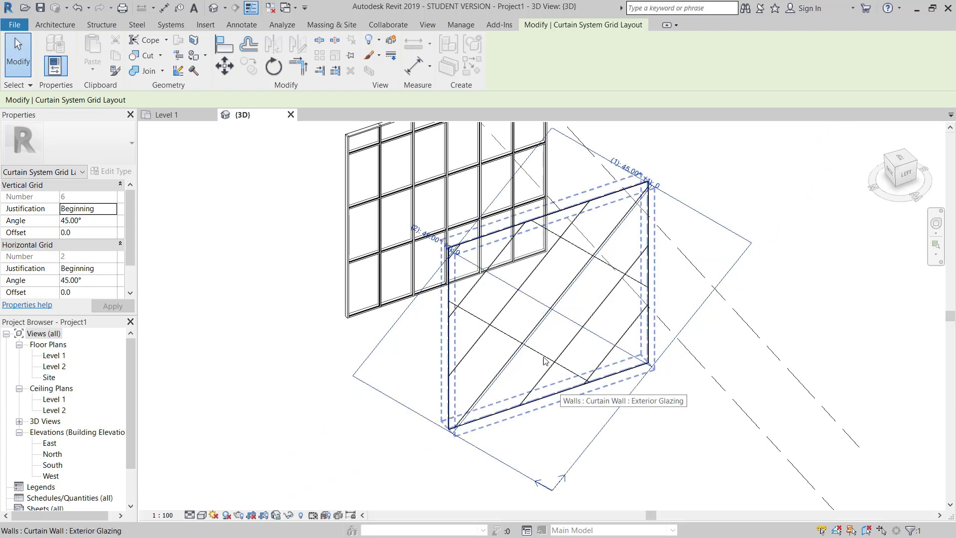
left_click(658, 410)
scroll(608, 348, "up", 4)
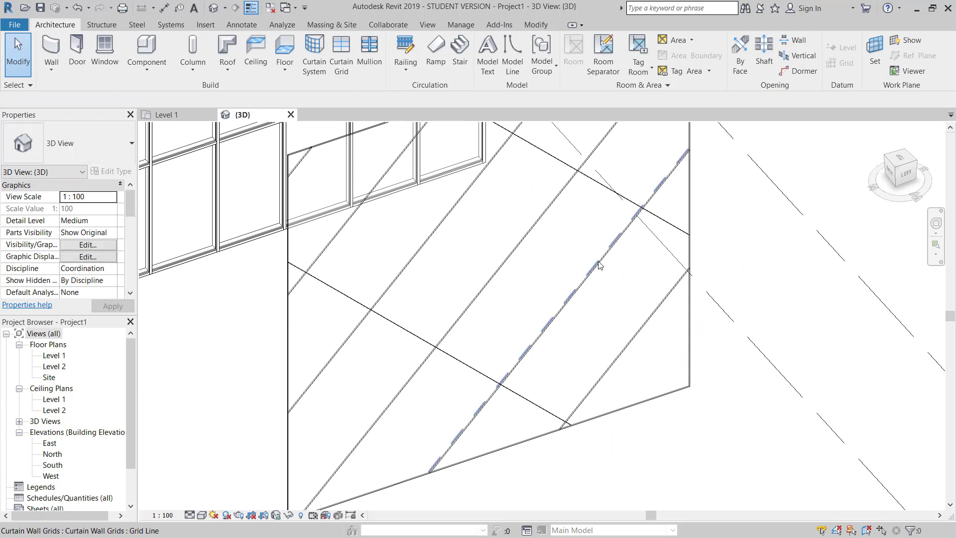
scroll(634, 271, "down", 3)
left_click(660, 313)
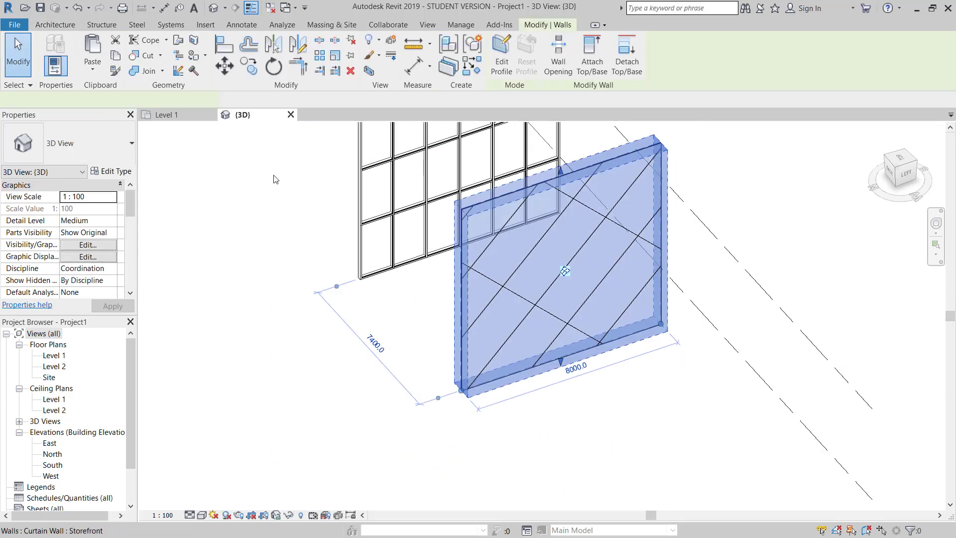
Step: In Exterior Glazing's type properties, set vertical and horizontal grid spacing to 1000 mm
left_click(113, 171)
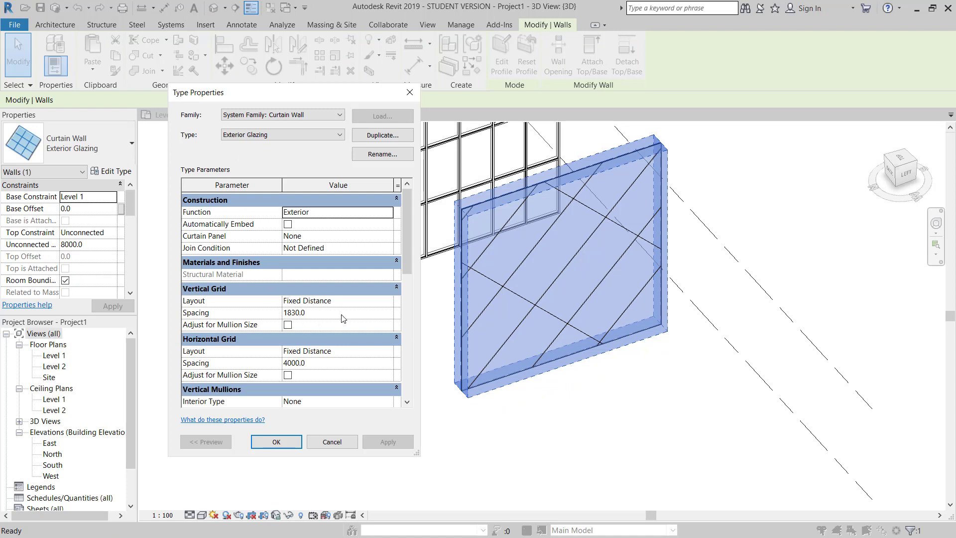
left_click(318, 313)
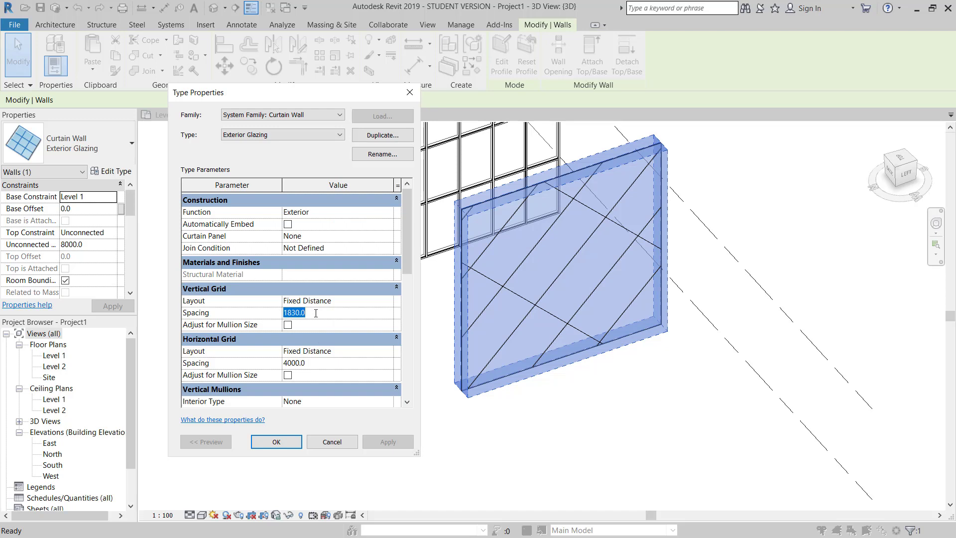
type("2")
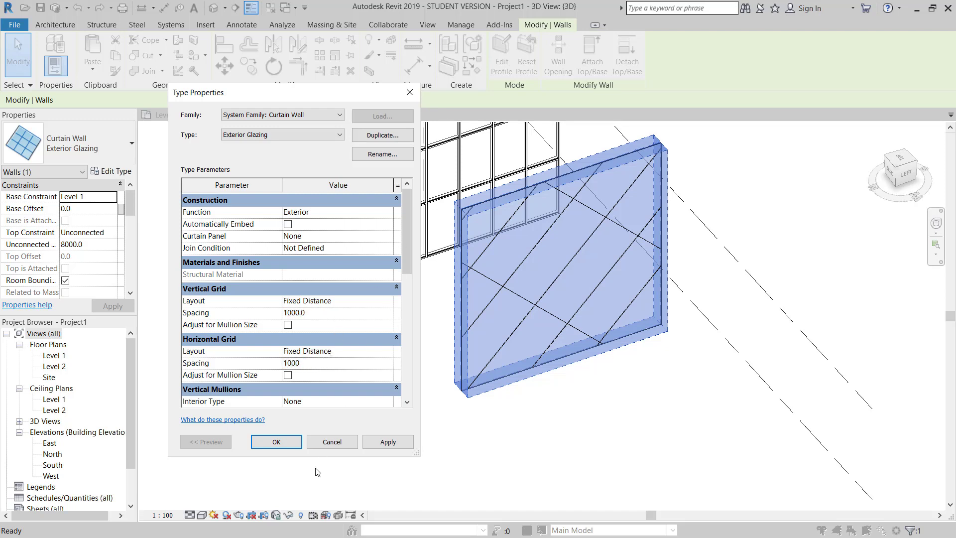
left_click(381, 445)
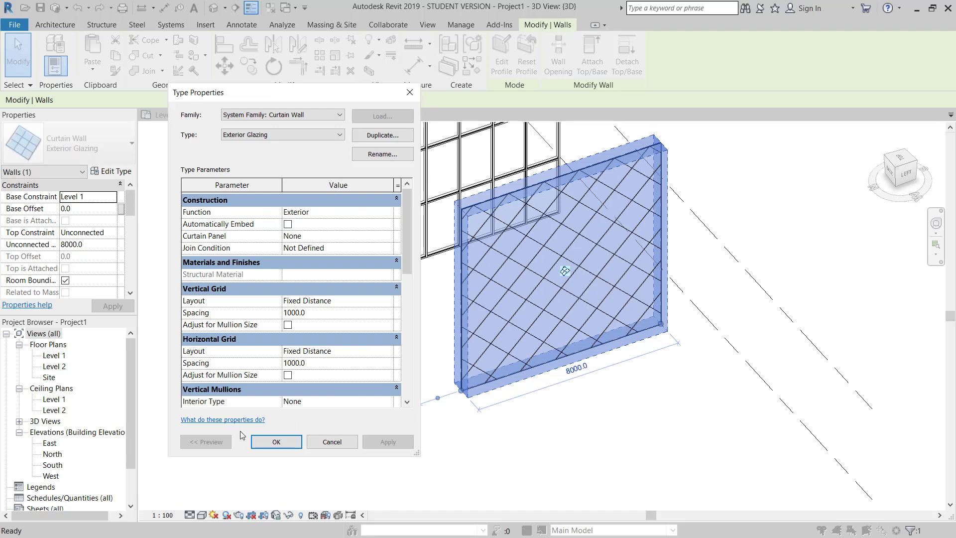
key("Return")
key("Escape")
scroll(519, 247, "up", 5)
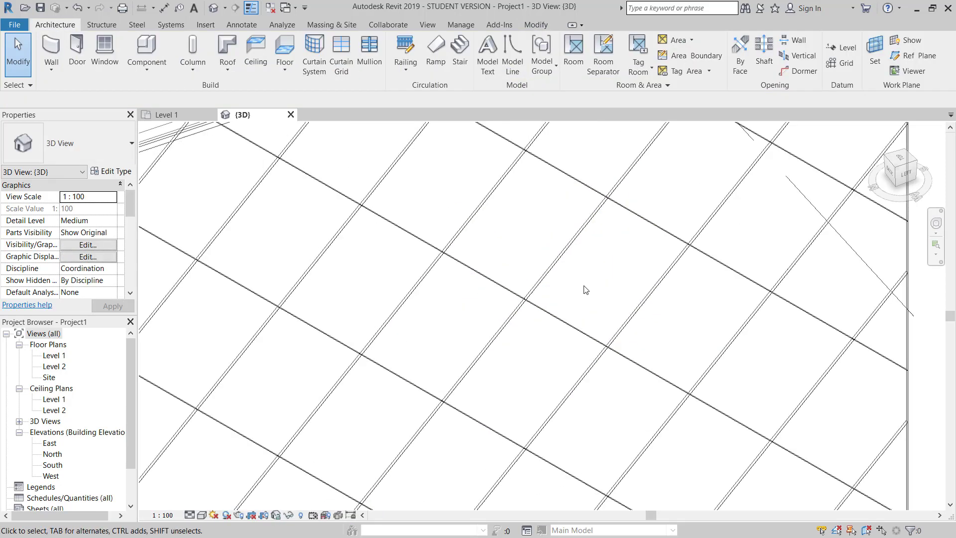
scroll(518, 247, "down", 6)
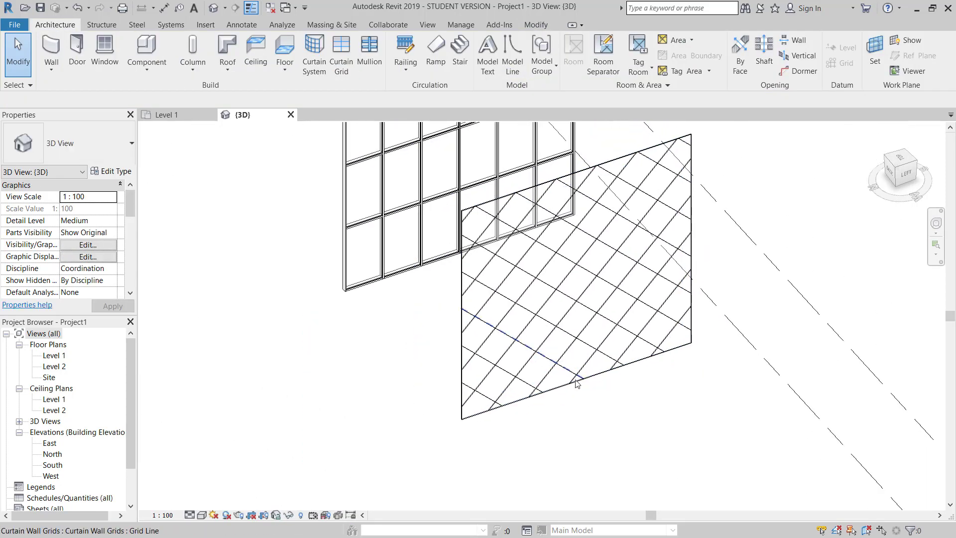
left_click(578, 384)
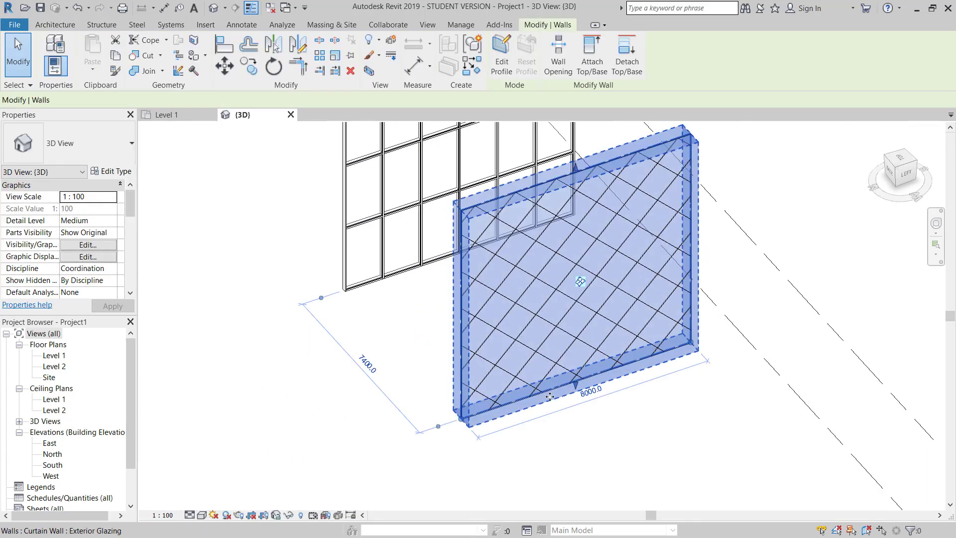
middle_click_drag(578, 394, 565, 428, "shift")
scroll(548, 378, "down", 3)
middle_click_drag(473, 319, 532, 343)
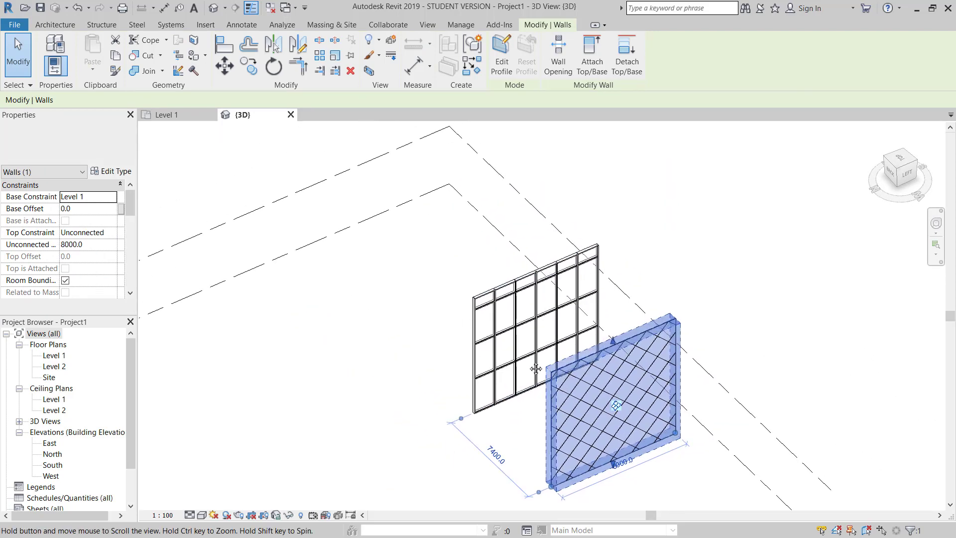
scroll(532, 342, "up", 4)
scroll(532, 343, "up", 2)
key("Escape")
left_click(539, 238)
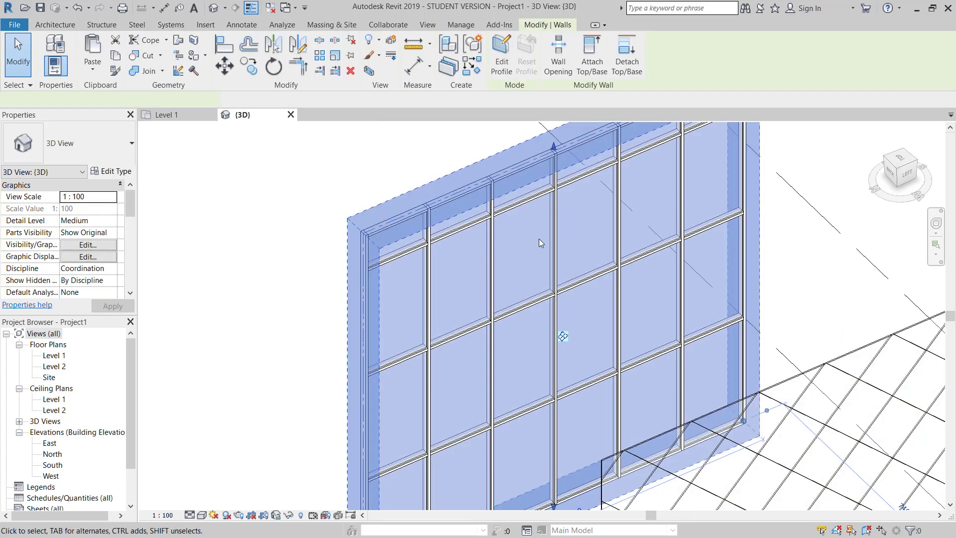
scroll(554, 241, "down", 3)
scroll(548, 279, "down", 3)
middle_click_drag(540, 294, 553, 271, "shift")
scroll(553, 271, "up", 4)
scroll(555, 273, "down", 5)
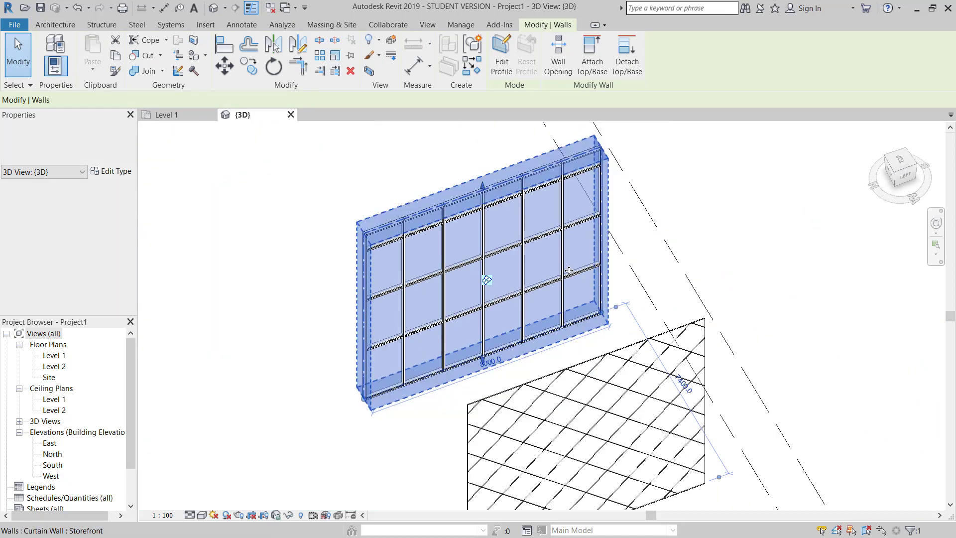
key("Escape")
scroll(497, 273, "up", 3)
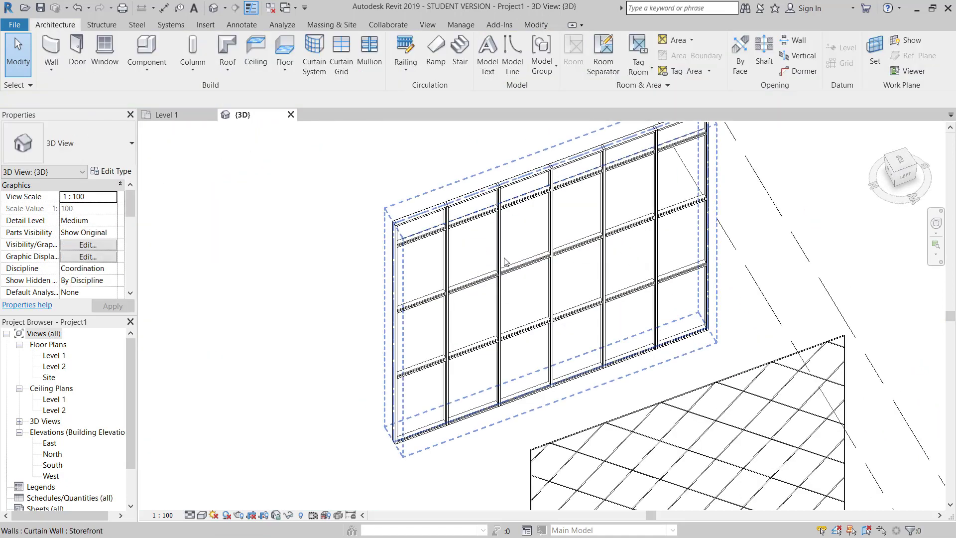
left_click(513, 271)
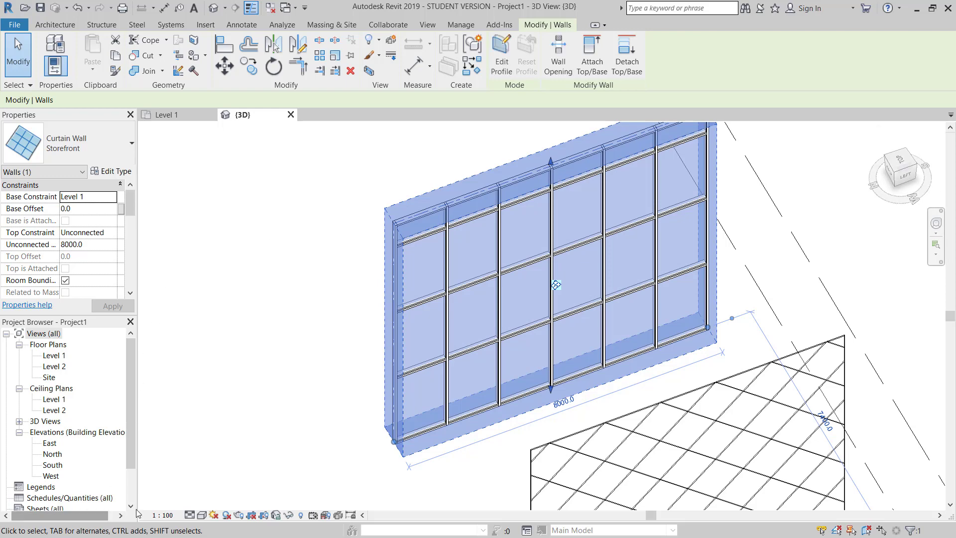
scroll(572, 262, "down", 6)
middle_click_drag(702, 312, 702, 303)
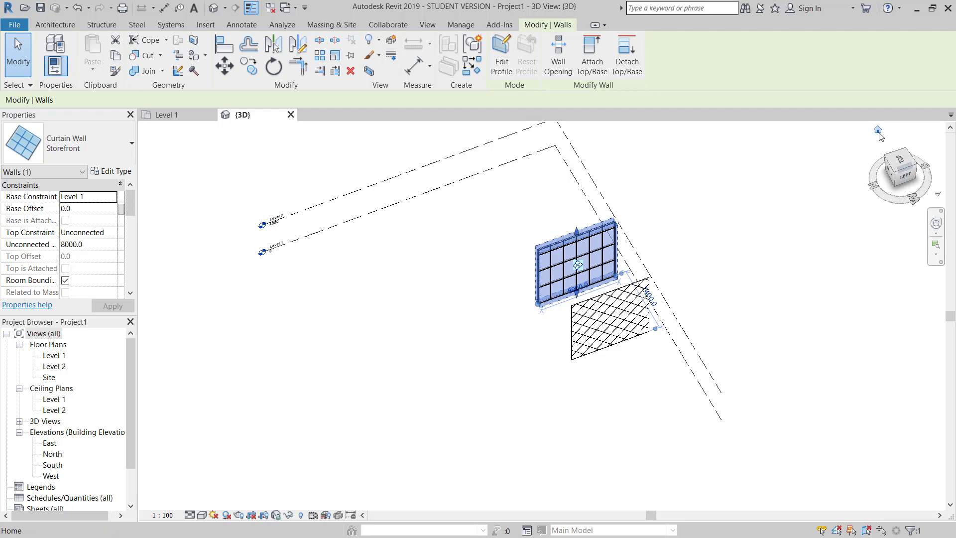
left_click_drag(890, 224, 667, 275)
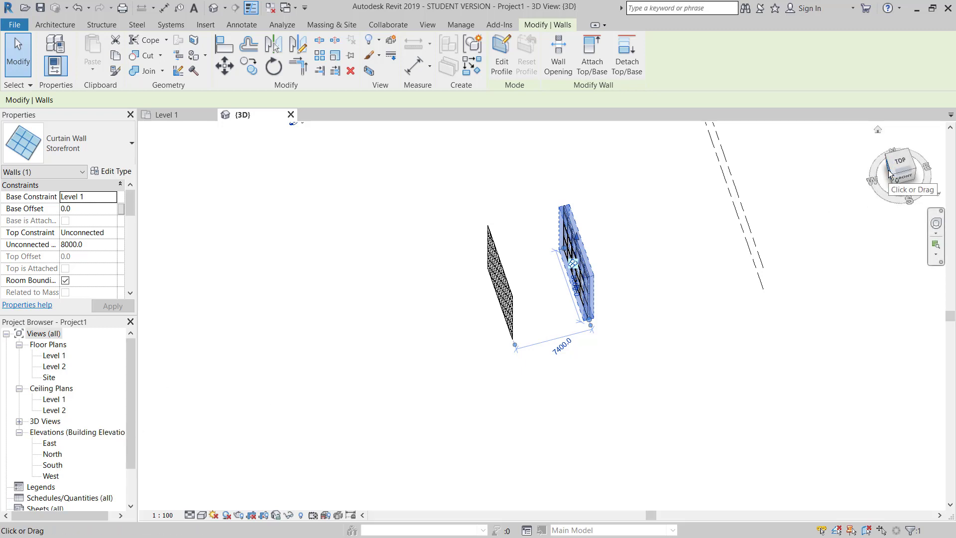
Step: Enter Edit Profile on the storefront wall from a left-facing view, undoing a trial corner move
left_click(872, 185)
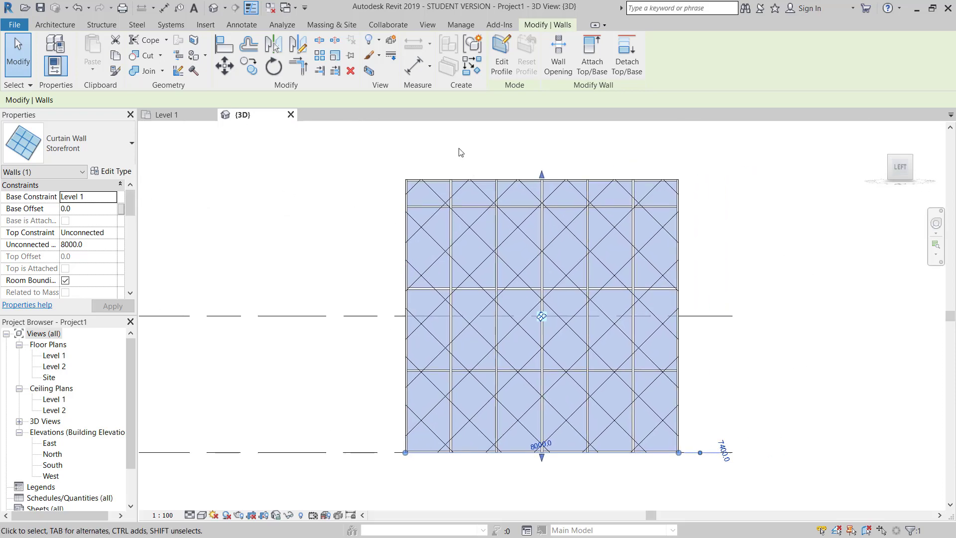
left_click(504, 55)
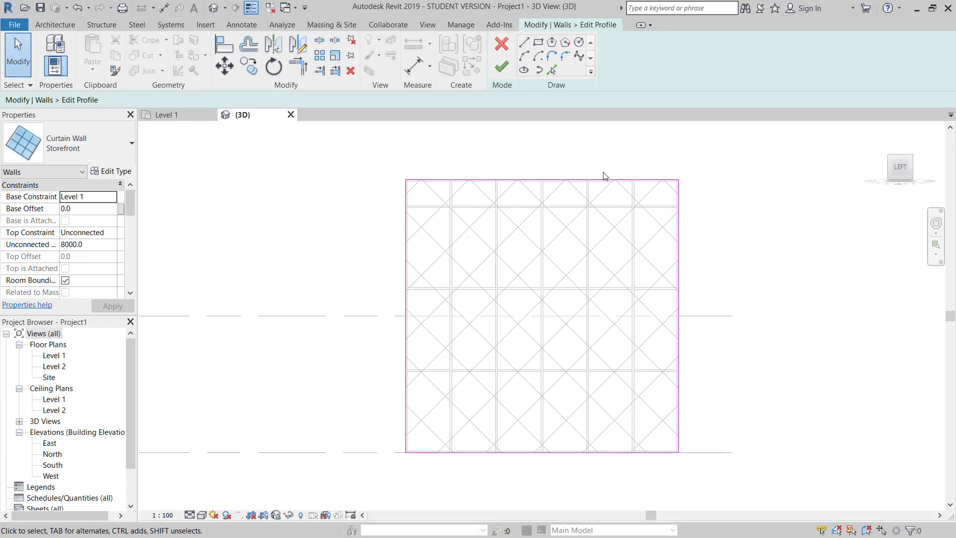
scroll(655, 286, "down", 4)
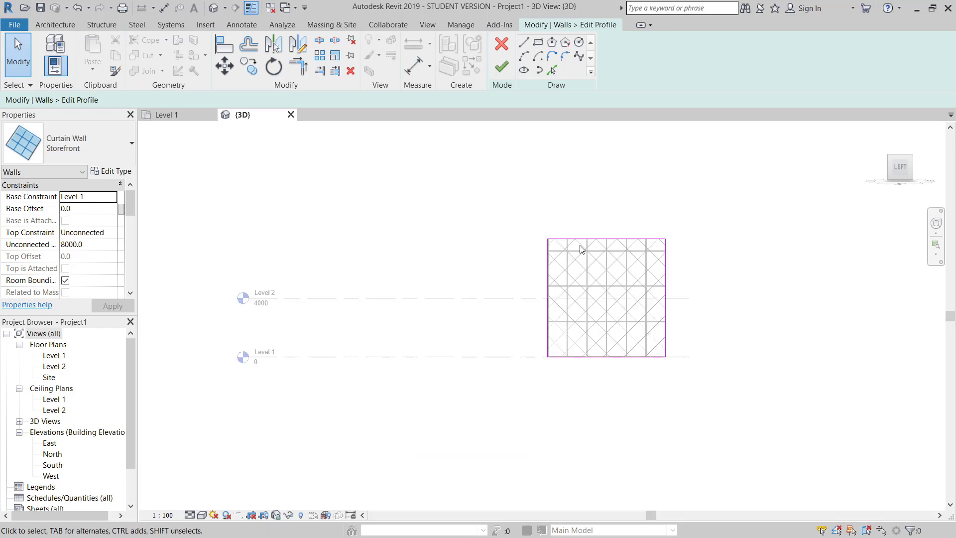
scroll(580, 248, "up", 2)
left_click(530, 244)
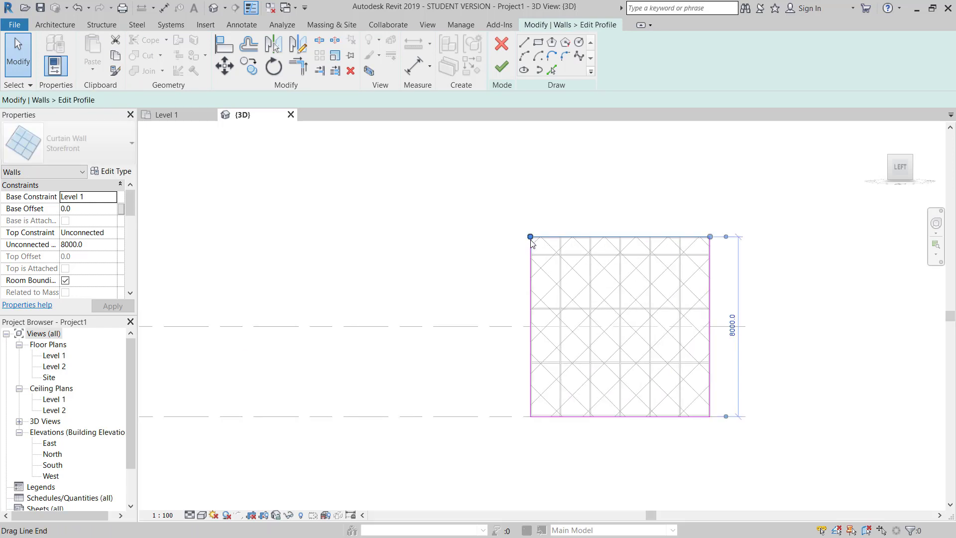
left_click_drag(530, 237, 530, 302)
key("ctrl+z")
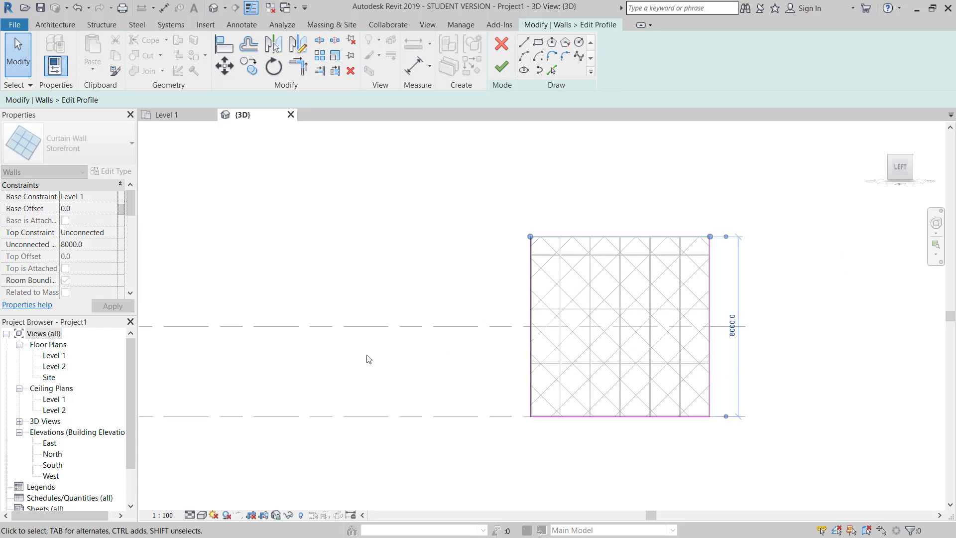
left_click(569, 224)
Step: Sketch a sloped line from the wall's left edge to the top-right corner
left_click(524, 42)
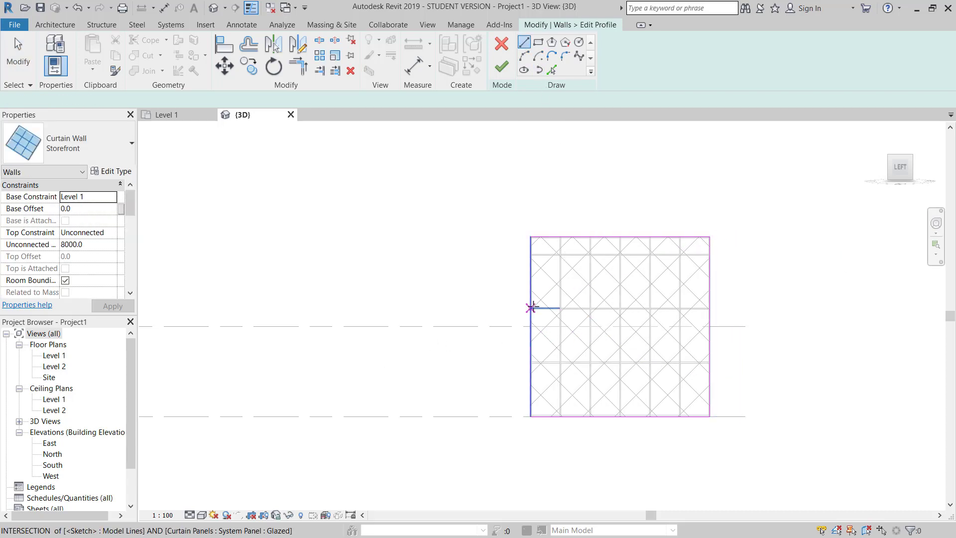
left_click(532, 307)
left_click(715, 237)
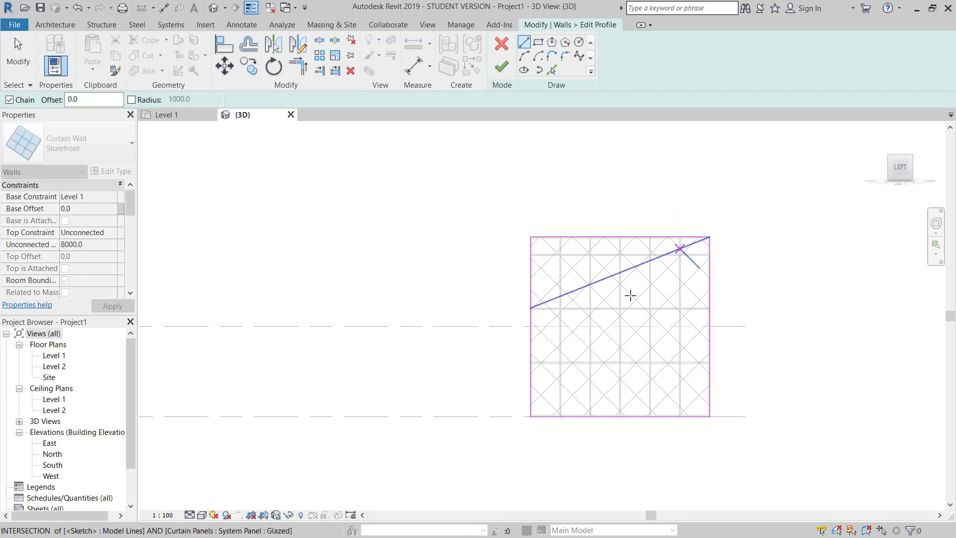
scroll(483, 343, "up", 2)
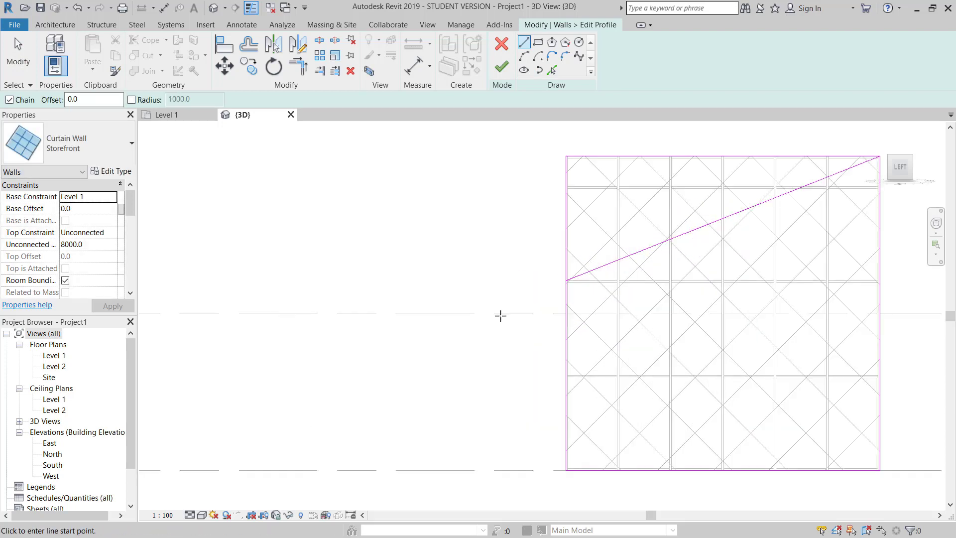
Step: Add a start-end-radius arc from the sloped line's left end to the bottom-left corner
left_click(525, 55)
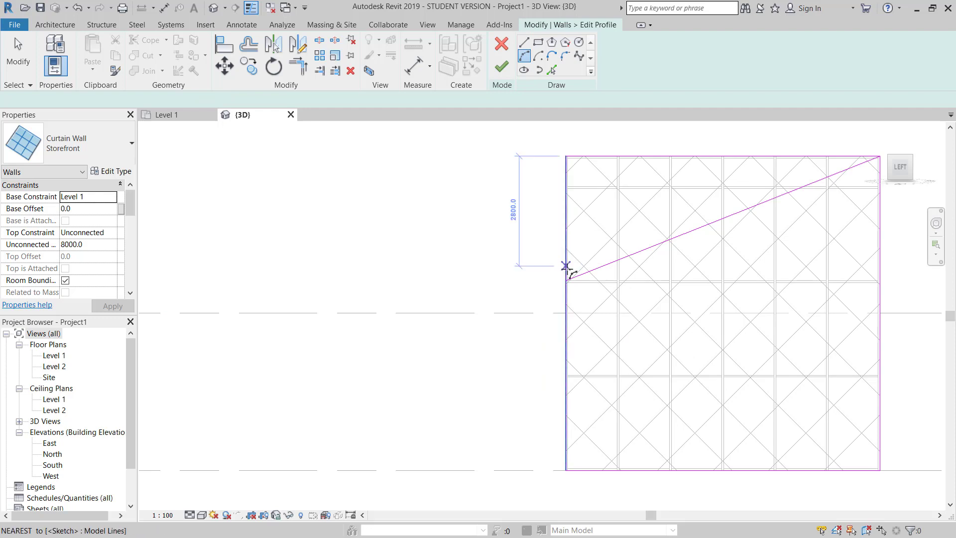
left_click(566, 280)
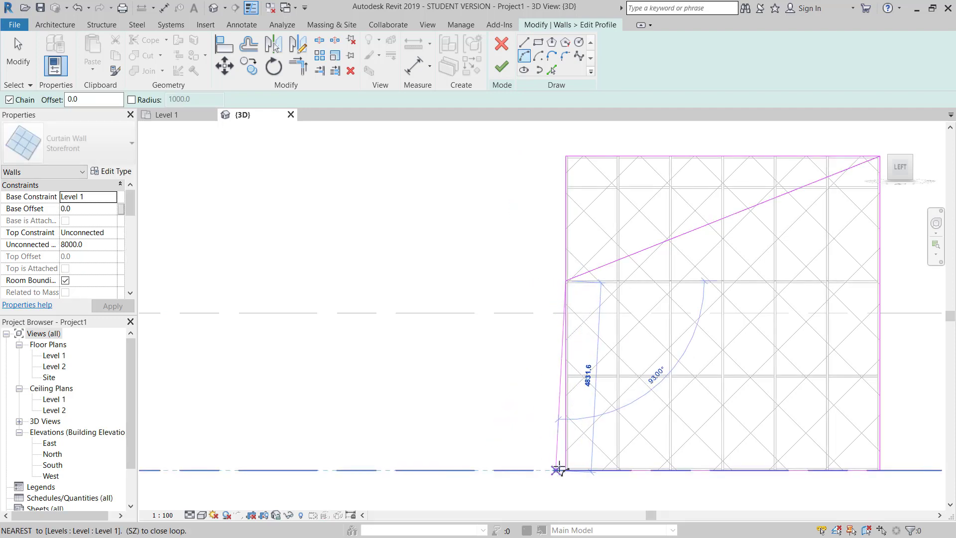
left_click(560, 469)
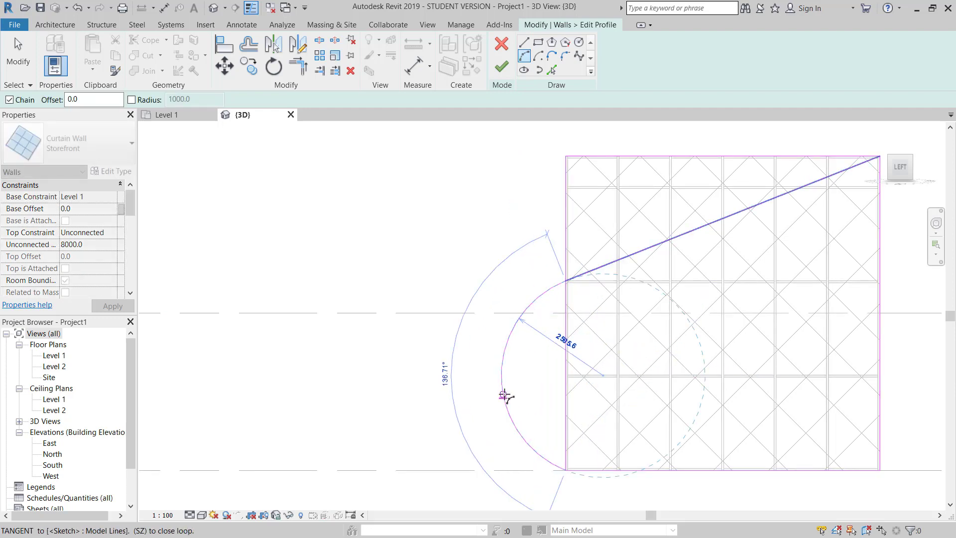
left_click(504, 396)
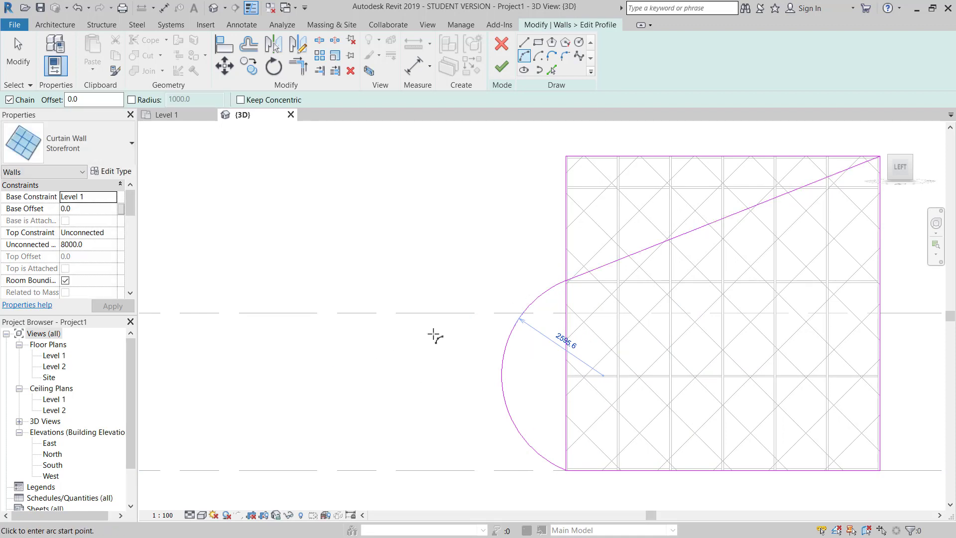
key("Escape")
key("Escape")
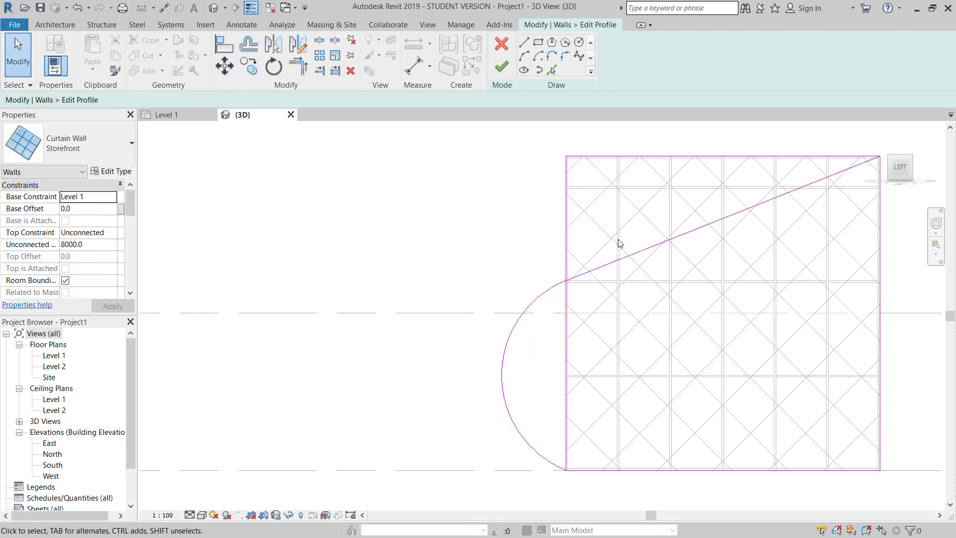
Step: Clean up the sloped line and old top edge, then Tab-check the outline is closed
scroll(617, 243, "up", 2)
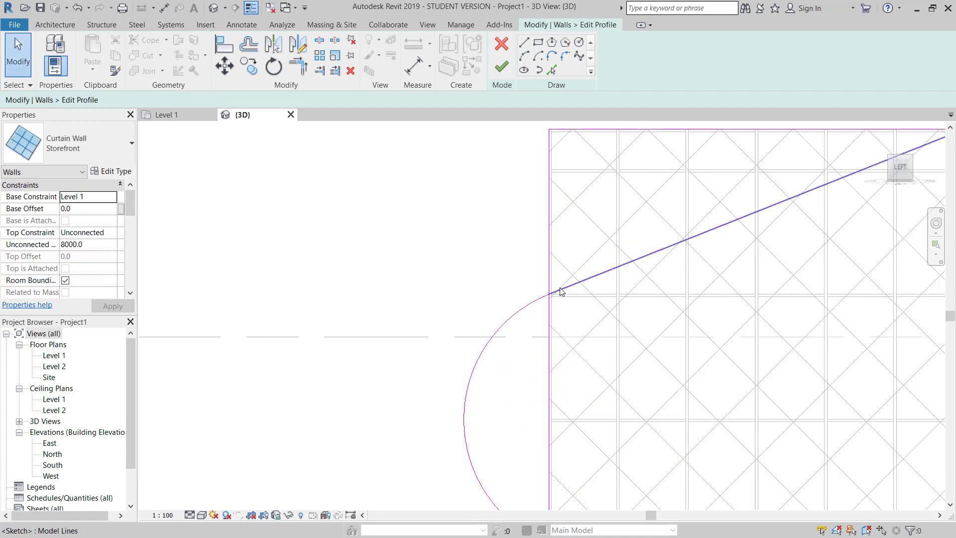
key("t")
key("r")
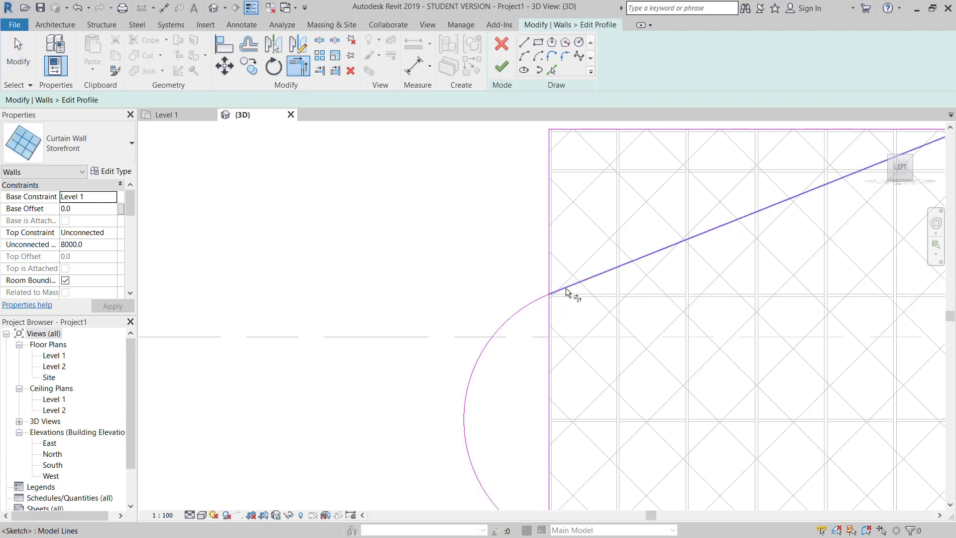
scroll(521, 295, "down", 3)
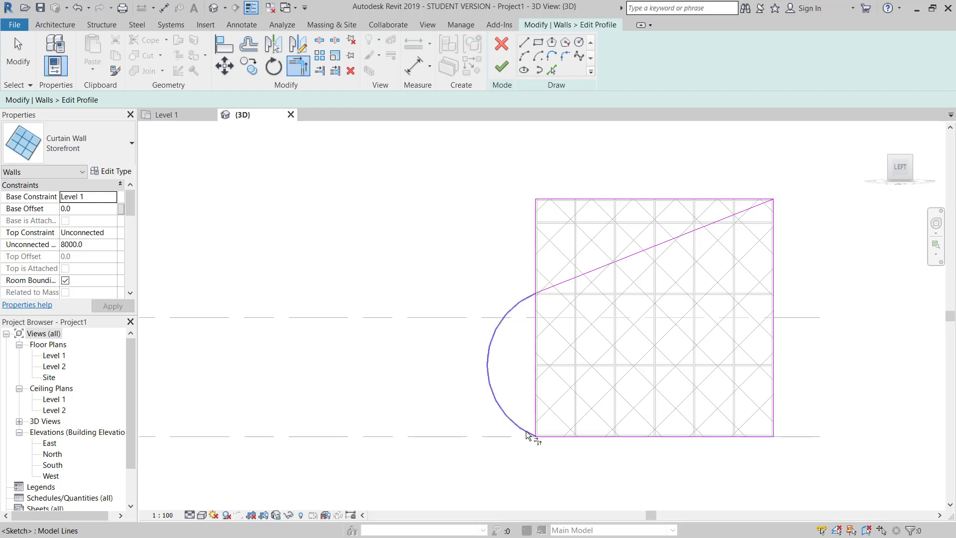
left_click(547, 294)
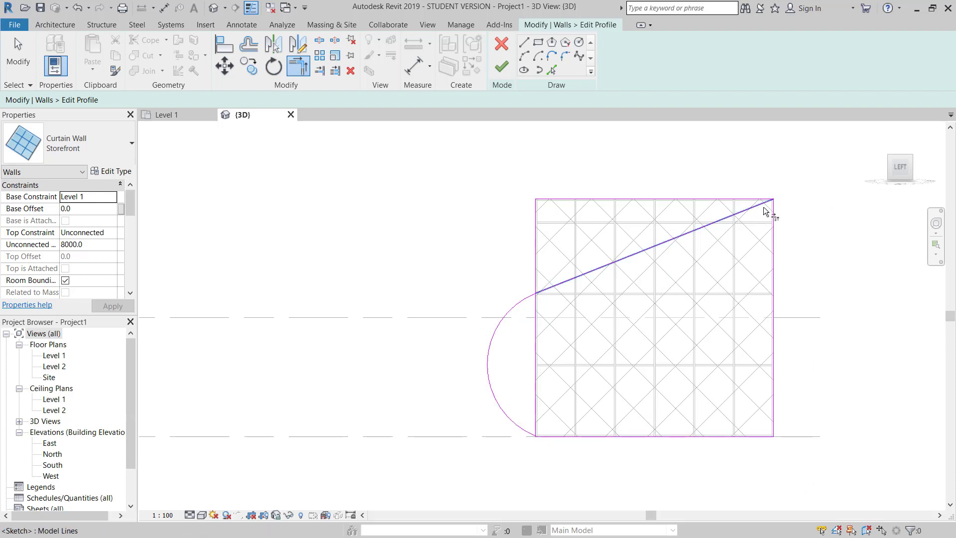
key("Escape")
key("Escape")
left_click(609, 199)
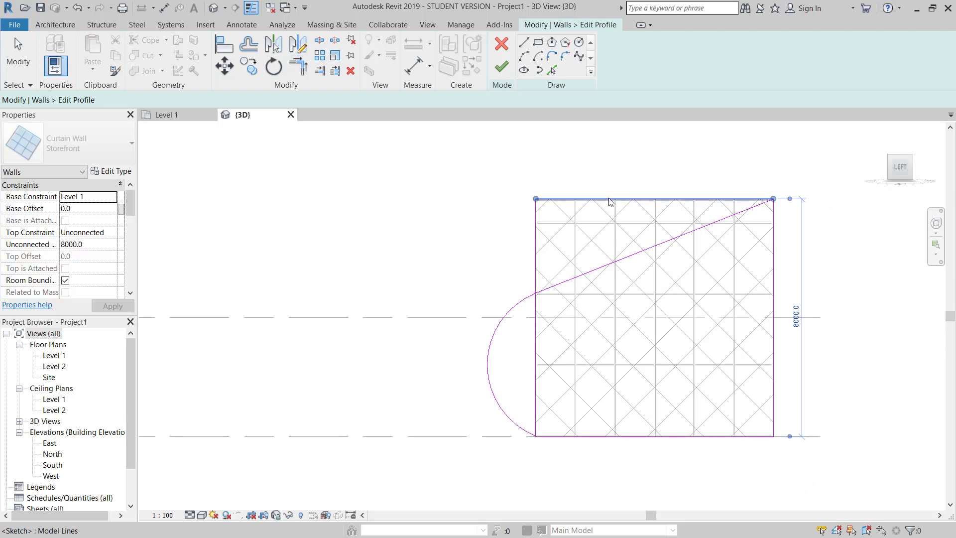
left_click(570, 235)
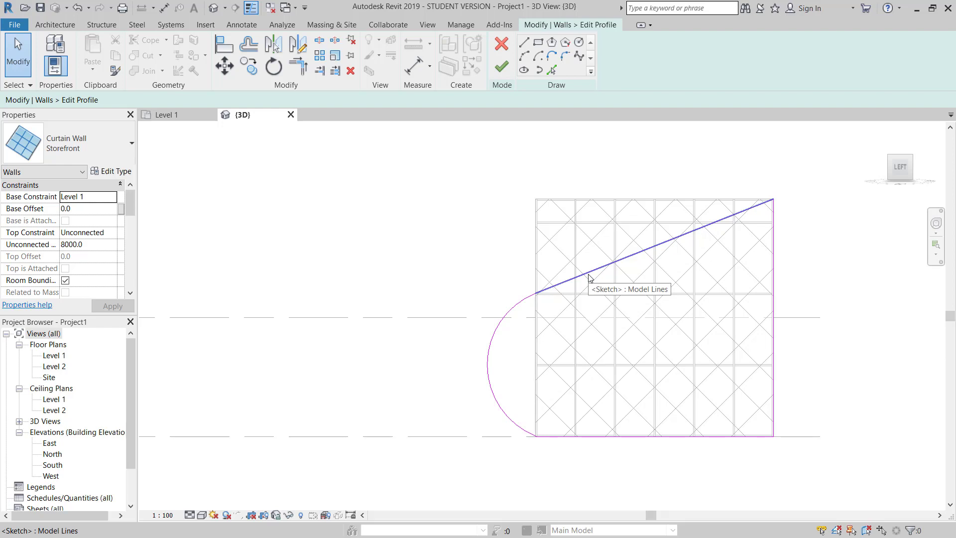
key("Tab")
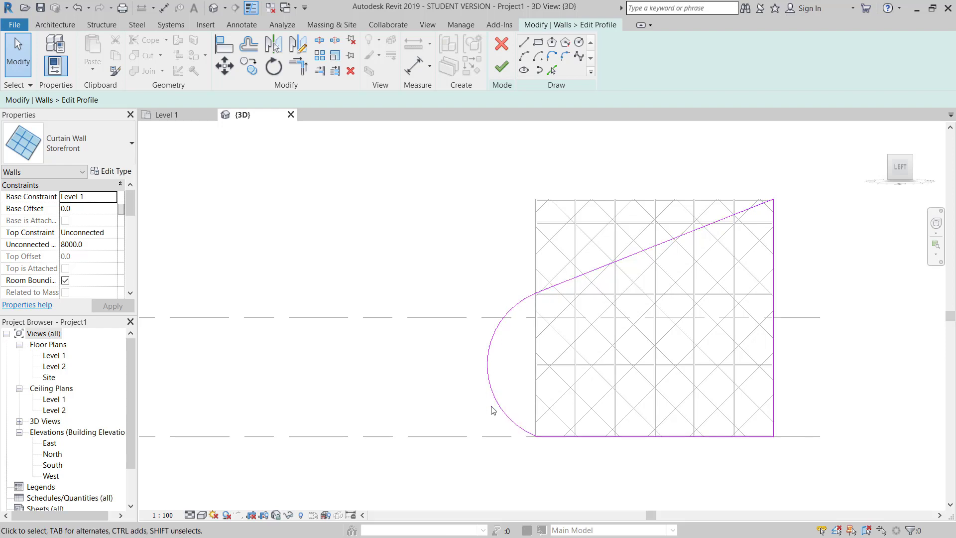
key("Tab")
Step: Finish the profile, delete the orphaned mullions, and orbit to inspect the reshaped storefront
left_click(508, 69)
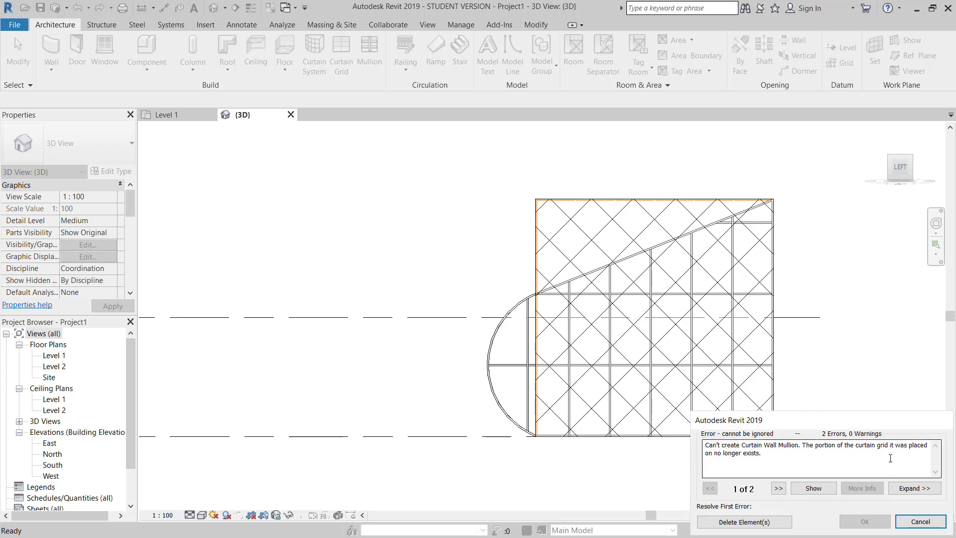
left_click(738, 521)
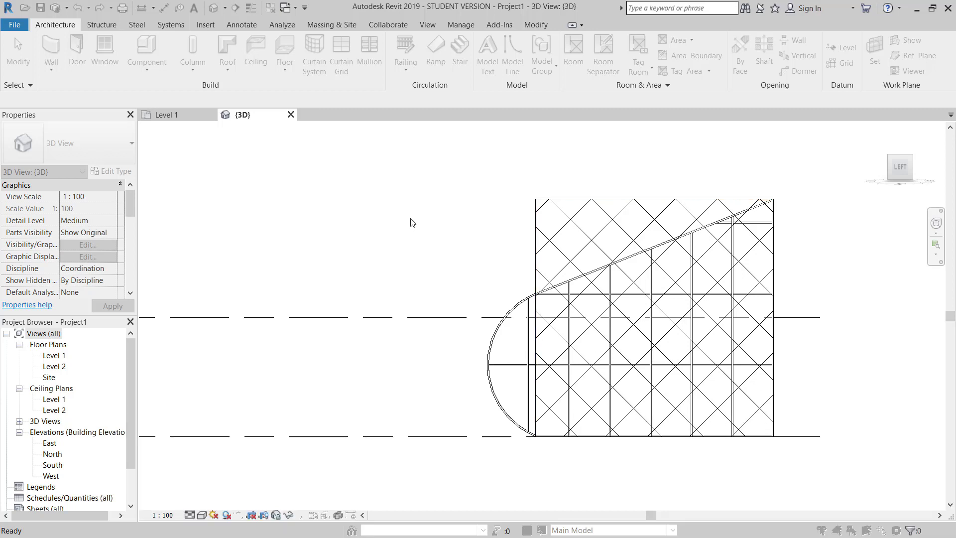
left_click(538, 252)
scroll(538, 252, "down", 3)
middle_click_drag(537, 252, 578, 314, "shift")
scroll(679, 365, "up", 5)
left_click(679, 365)
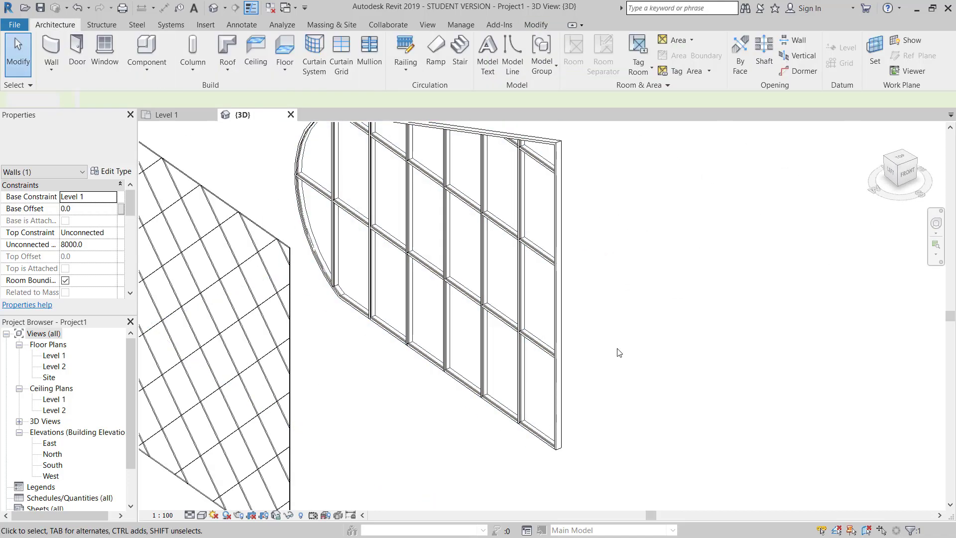
scroll(619, 352, "down", 3)
scroll(573, 244, "up", 4)
middle_click_drag(573, 244, 568, 332, "shift")
scroll(592, 299, "down", 3)
scroll(566, 299, "up", 3)
scroll(551, 318, "down", 2)
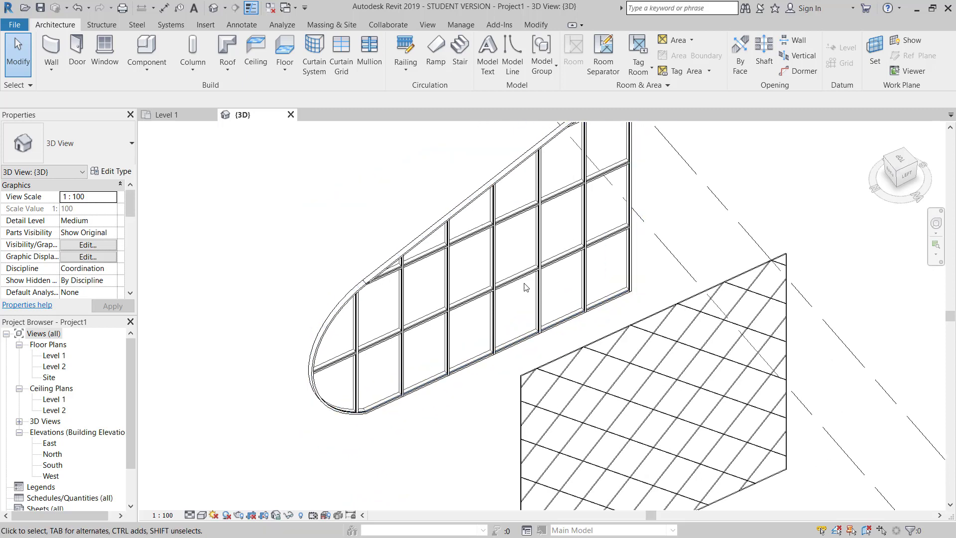
middle_click_drag(523, 284, 486, 298, "shift")
scroll(534, 273, "up", 2)
scroll(501, 283, "down", 2)
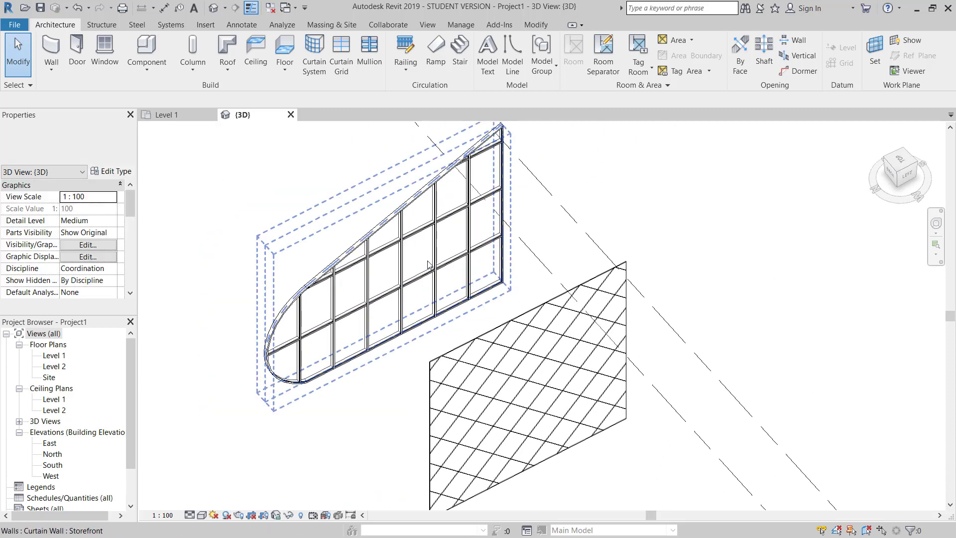
middle_click_drag(434, 263, 454, 272)
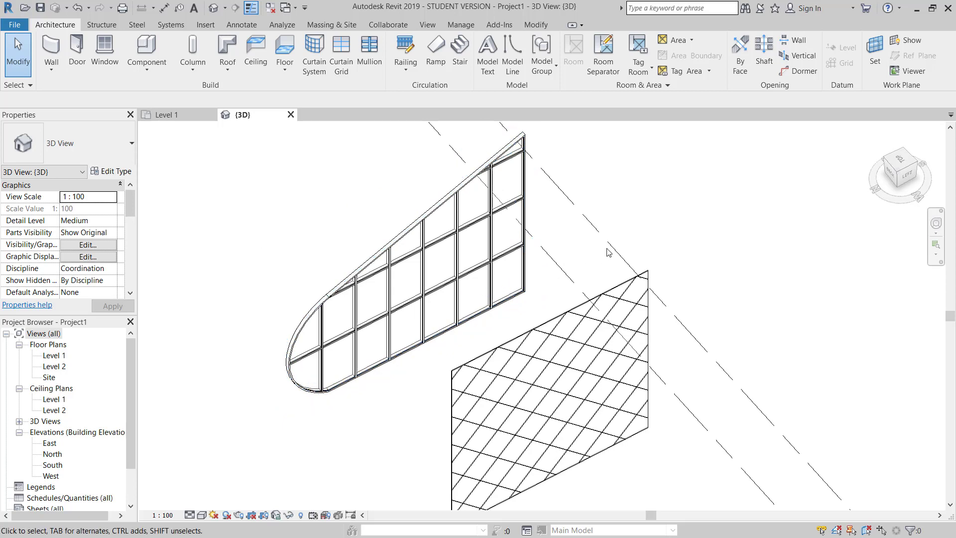
scroll(649, 239, "down", 3)
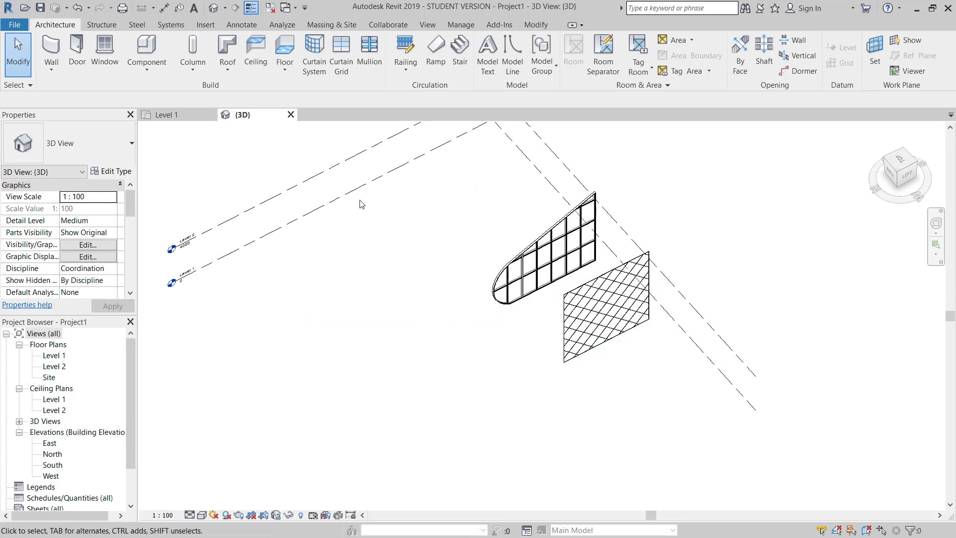